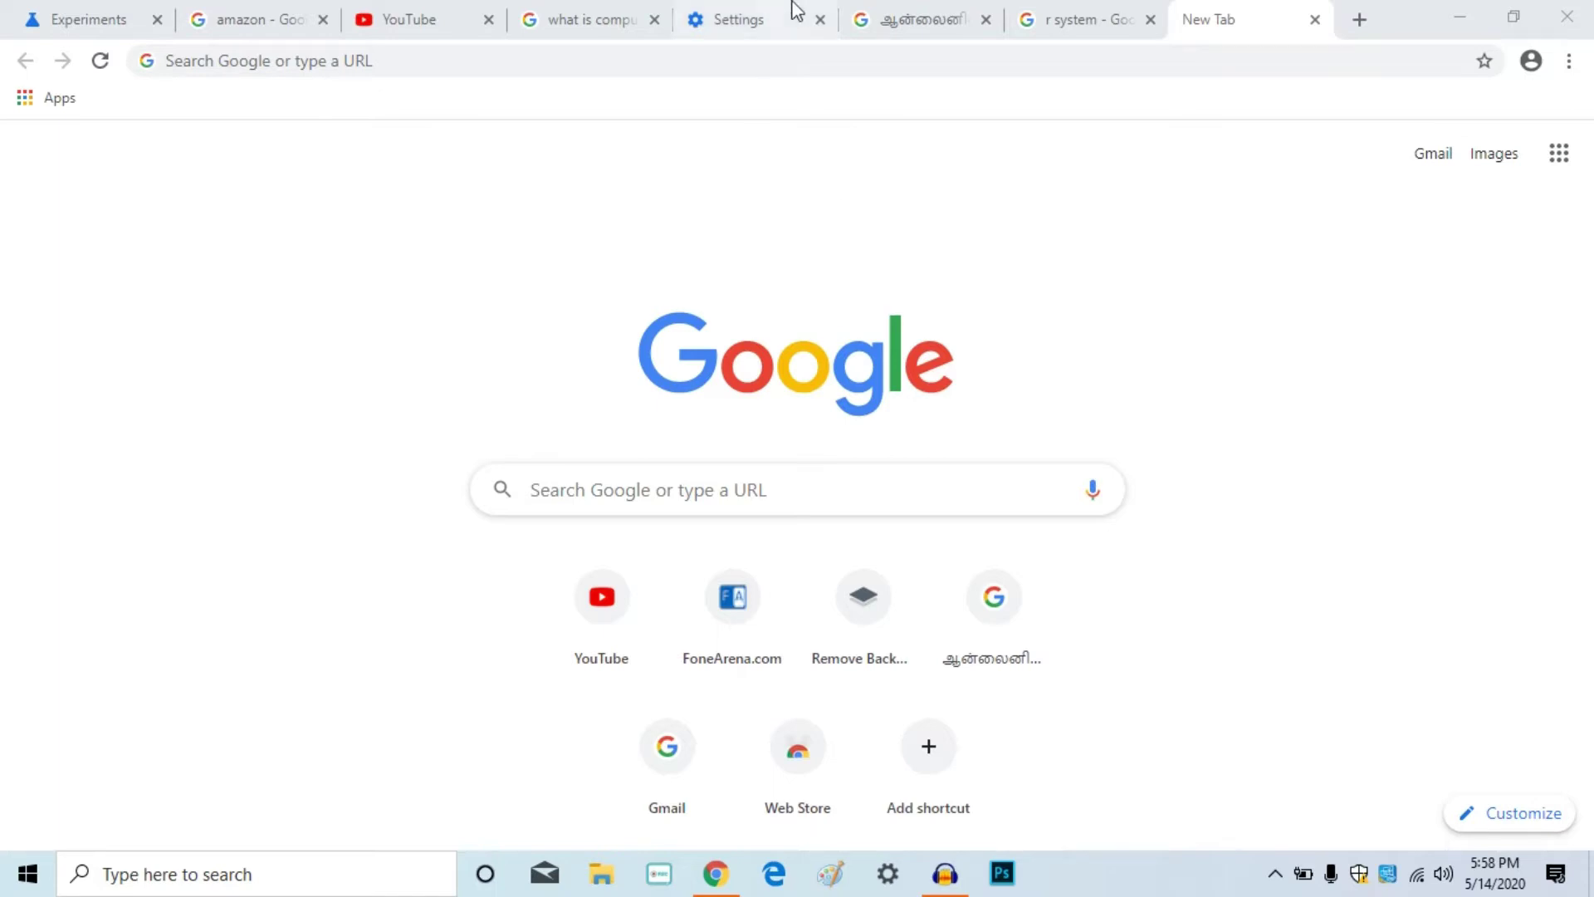
- Cycle through the YouTube, 'what is computer' search, Settings and Tamil Input Tools tabs, ending on YouTube
{"action": "left_click", "coordinate": [429, 21]}
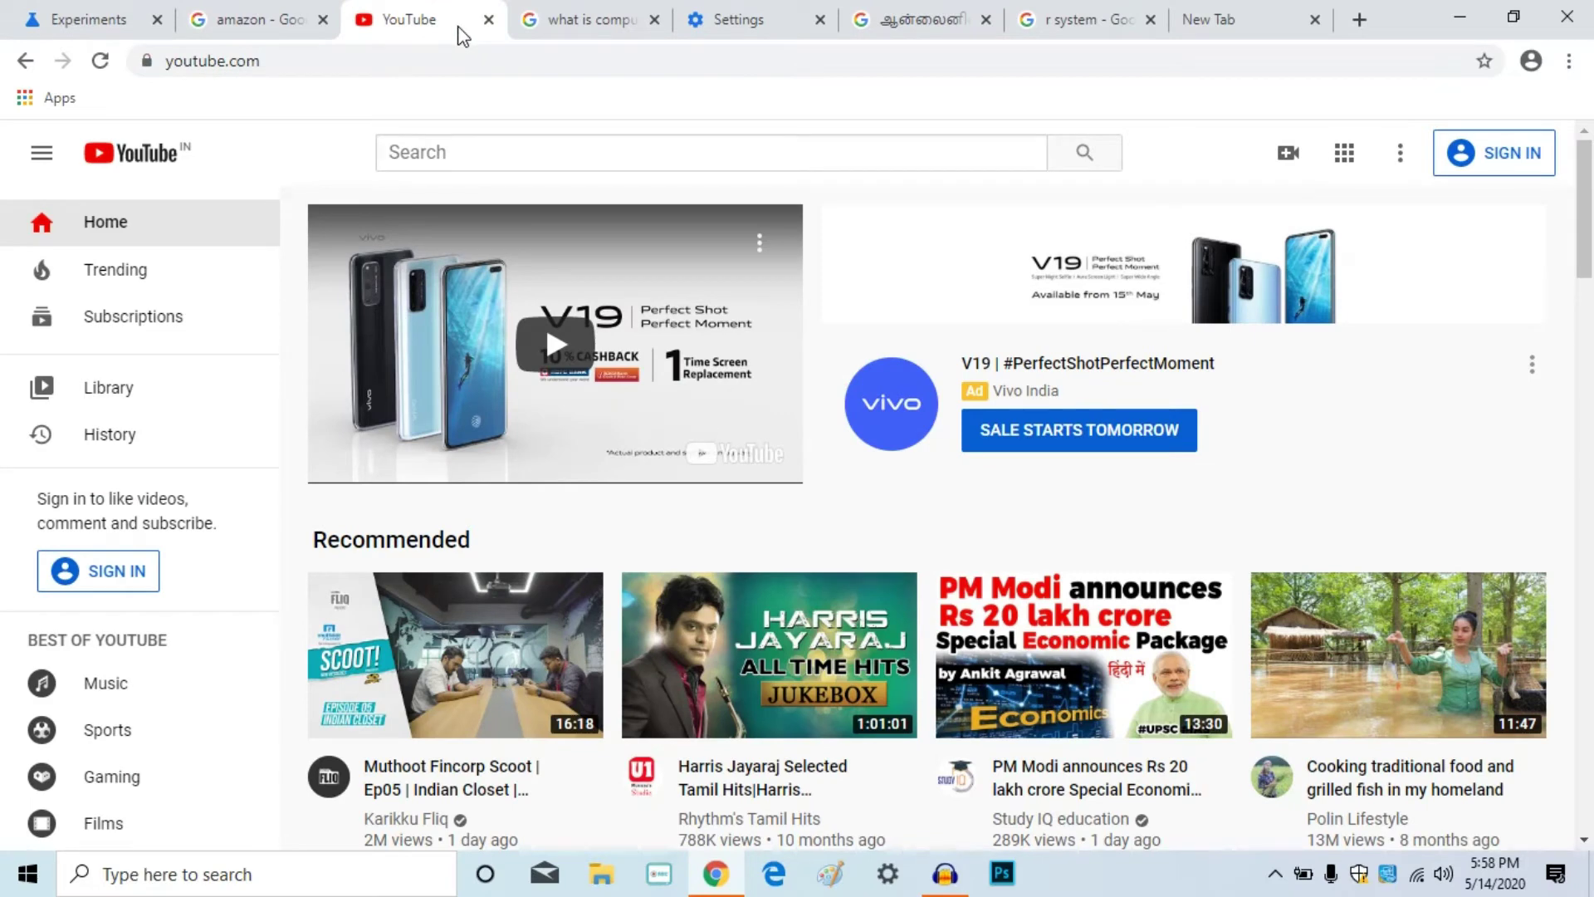
{"action": "left_click", "coordinate": [553, 34]}
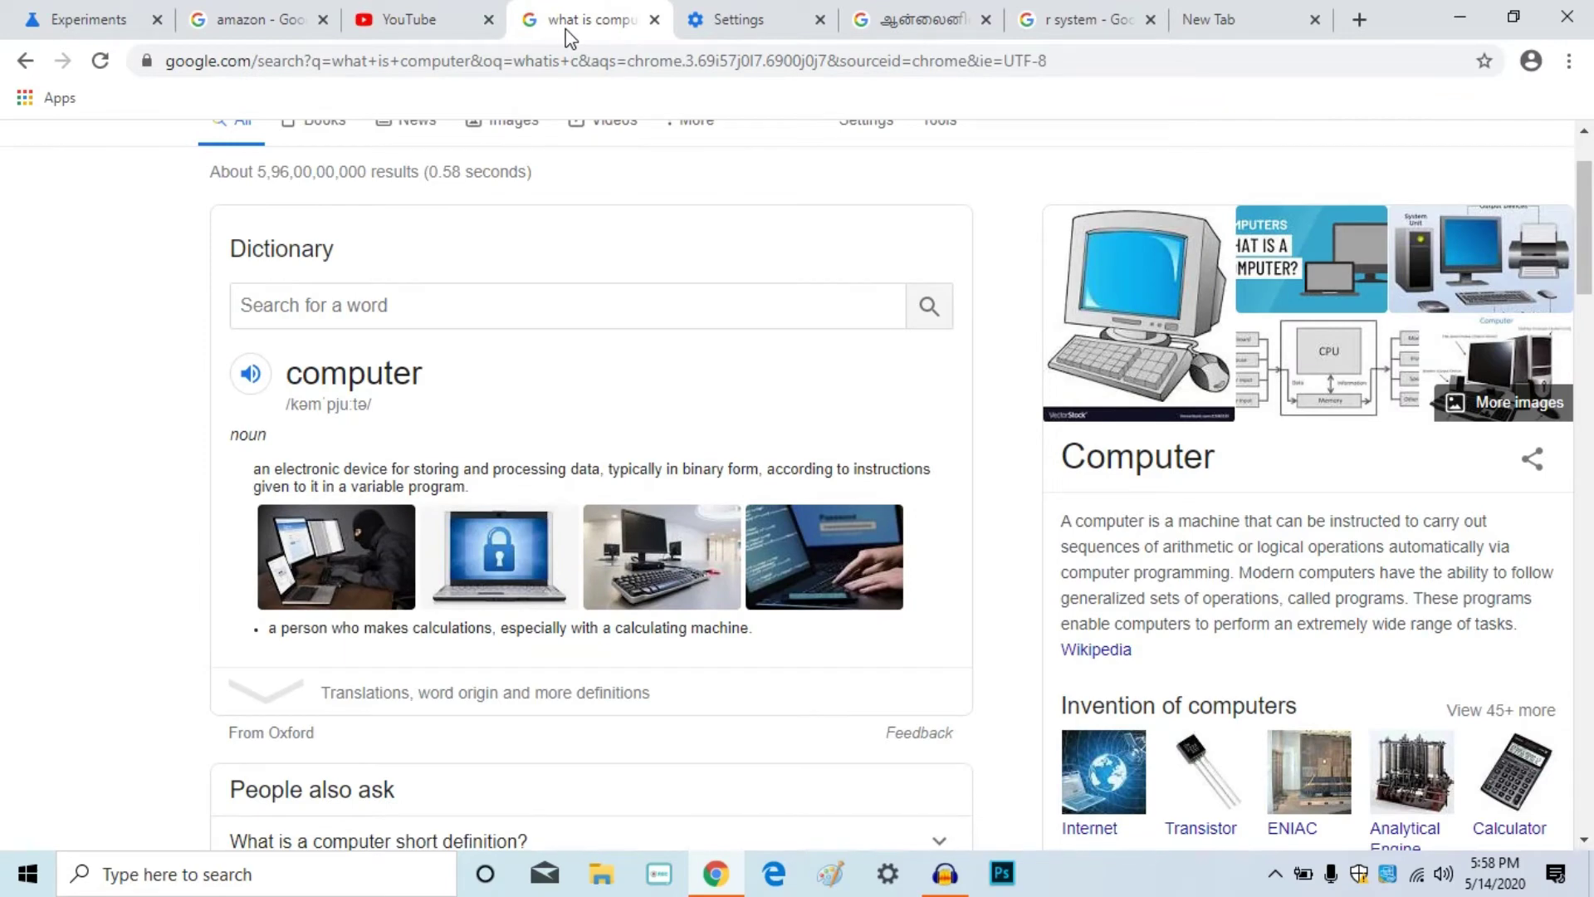
{"action": "left_click", "coordinate": [711, 27]}
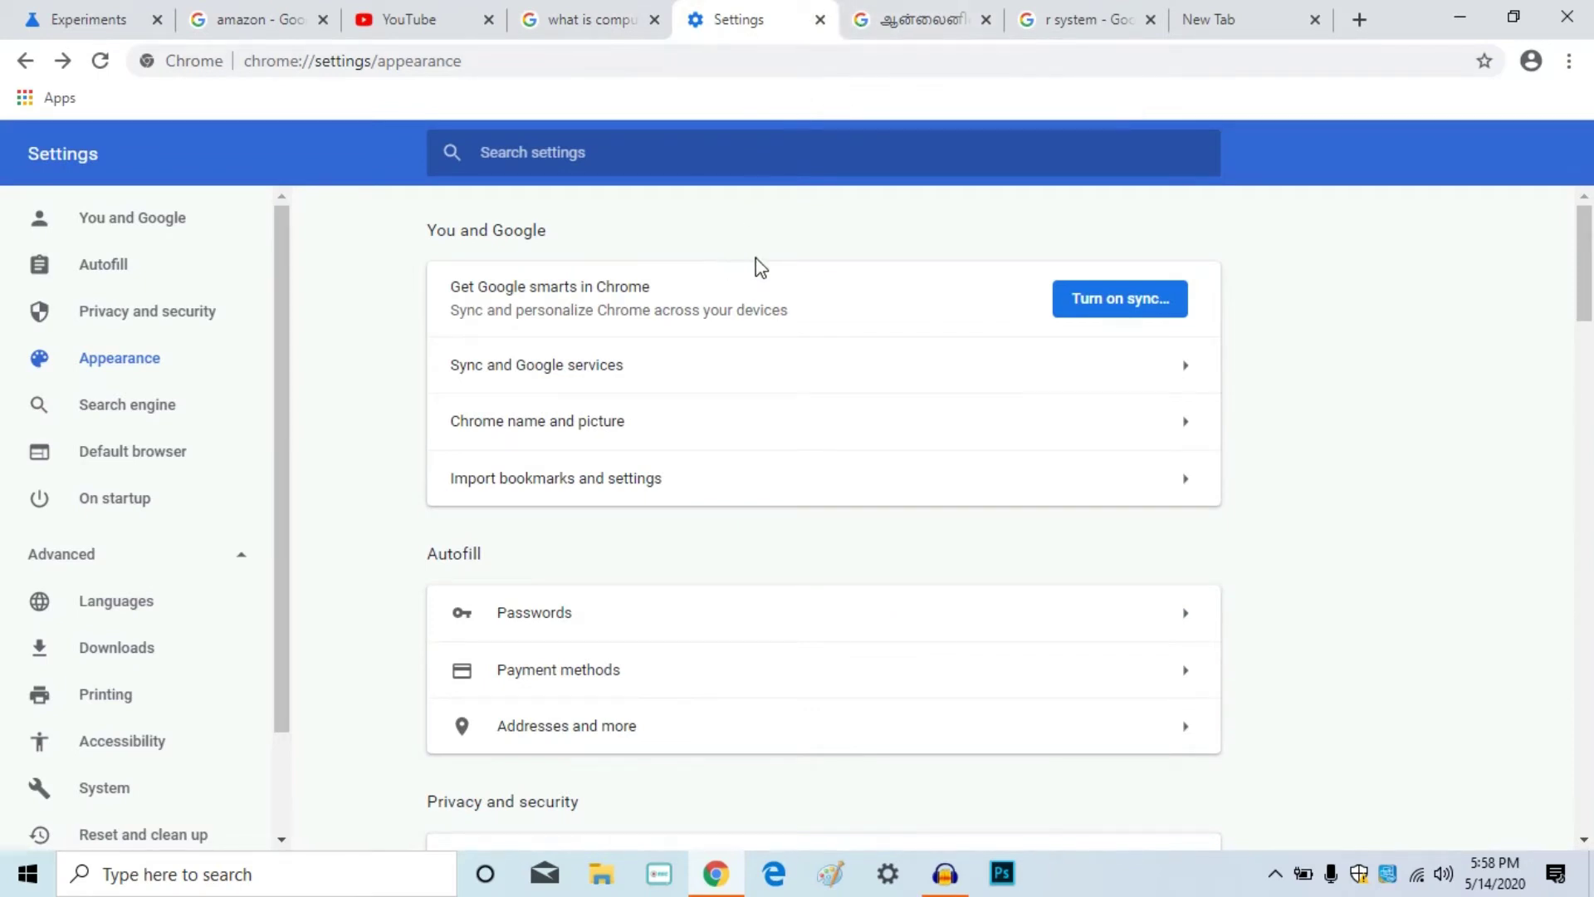
{"action": "left_click", "coordinate": [927, 32]}
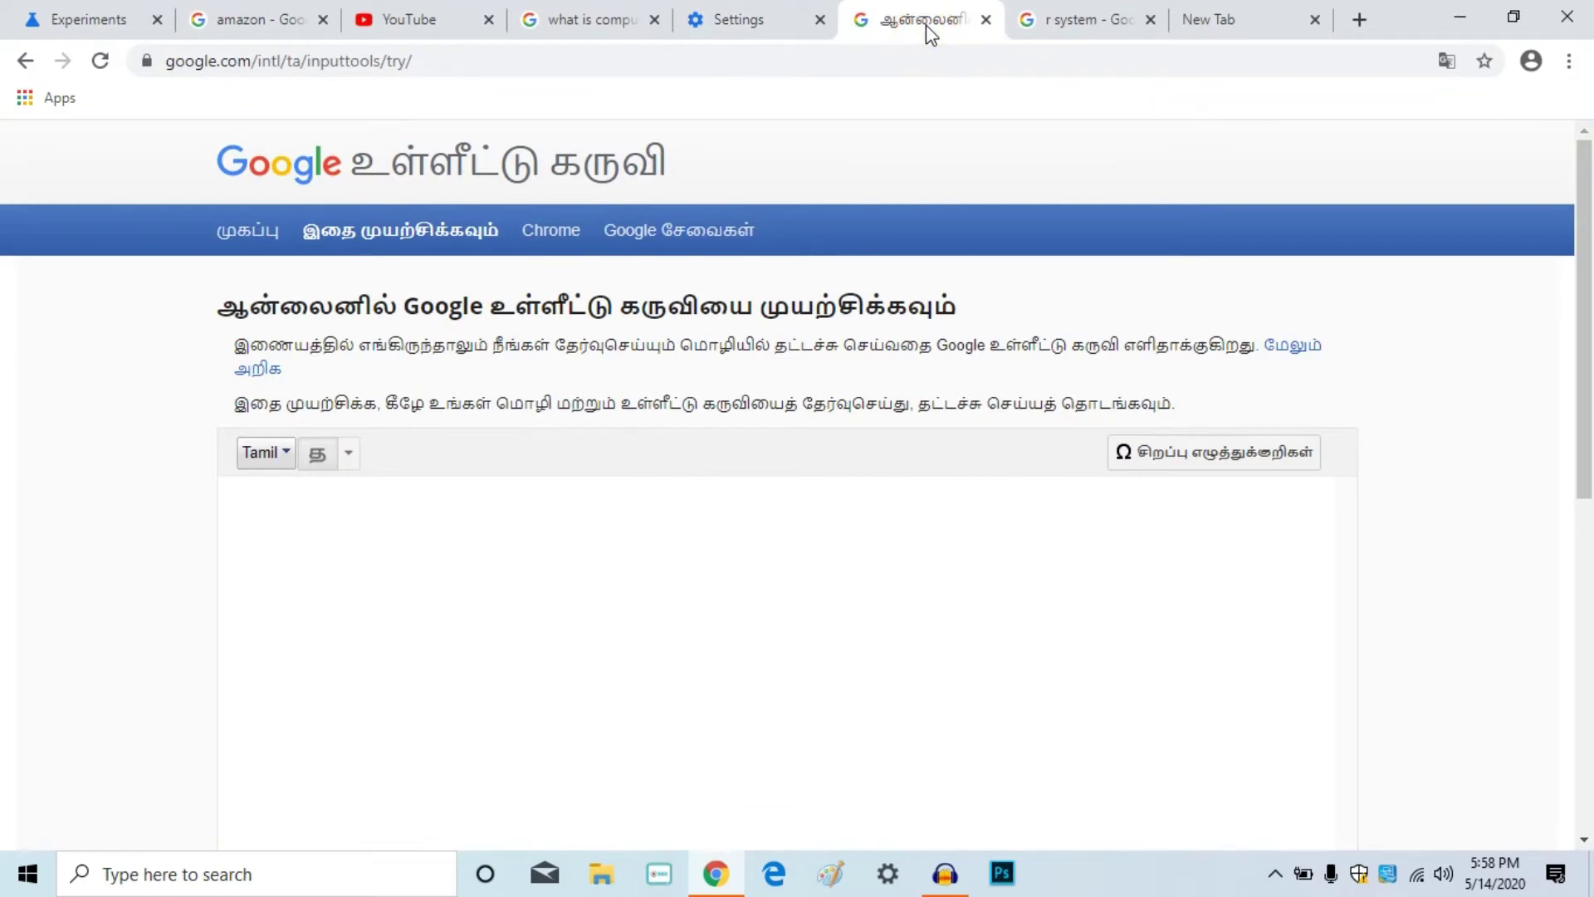
{"action": "left_click", "coordinate": [459, 37]}
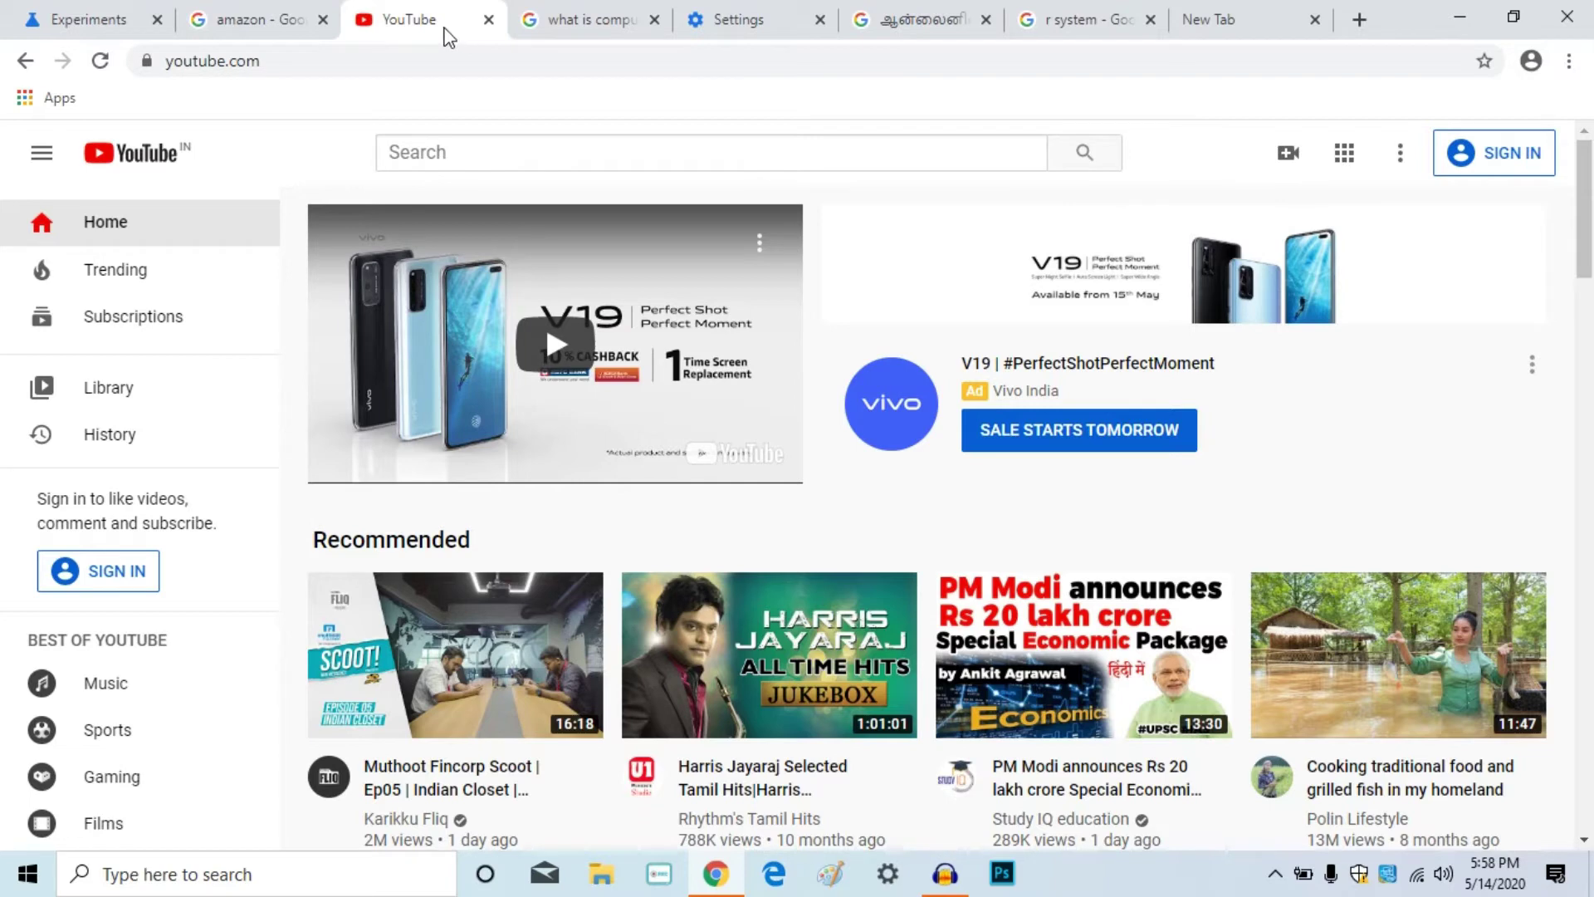
- Add the YouTube tab to a new tab group and colour it blue after trying orange and green
{"action": "right_click", "coordinate": [445, 36]}
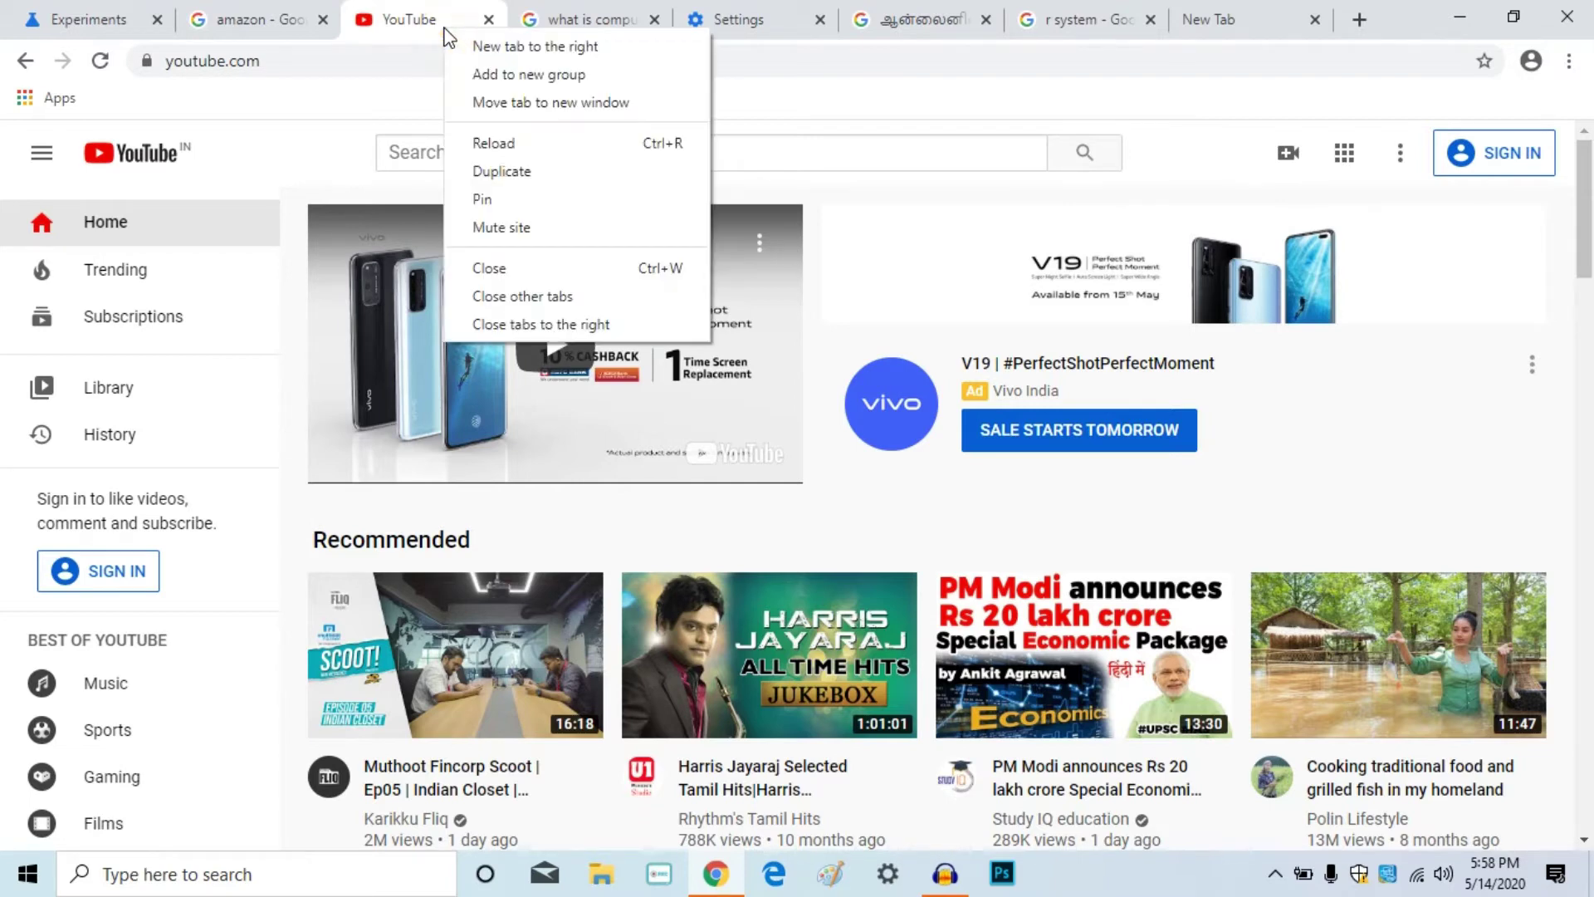
{"action": "left_click", "coordinate": [510, 76]}
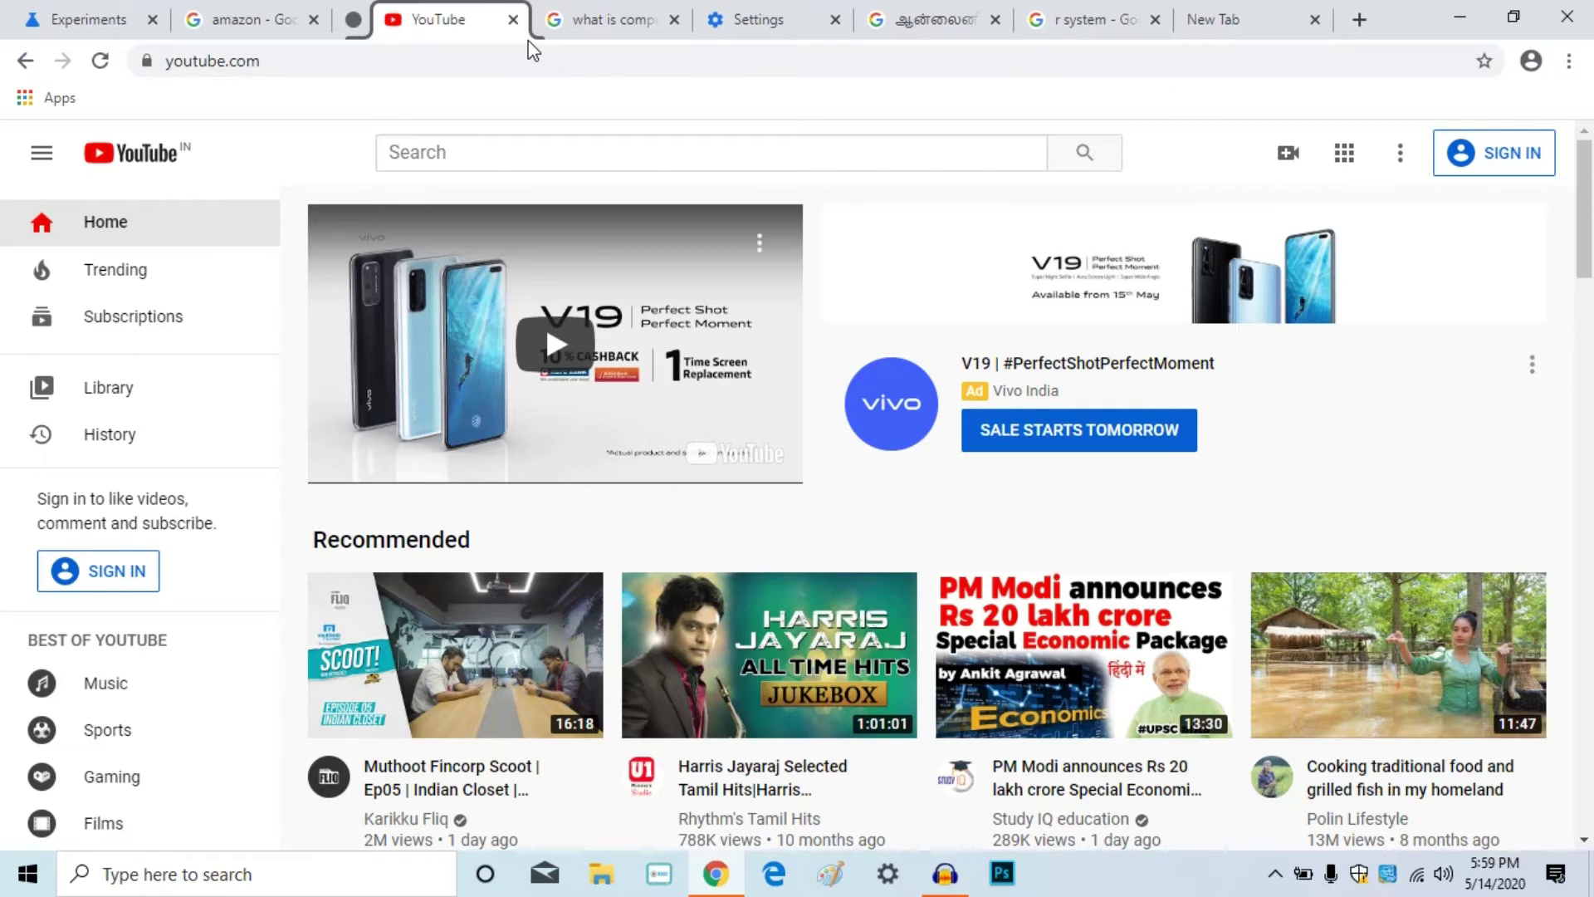
{"action": "left_click", "coordinate": [355, 20]}
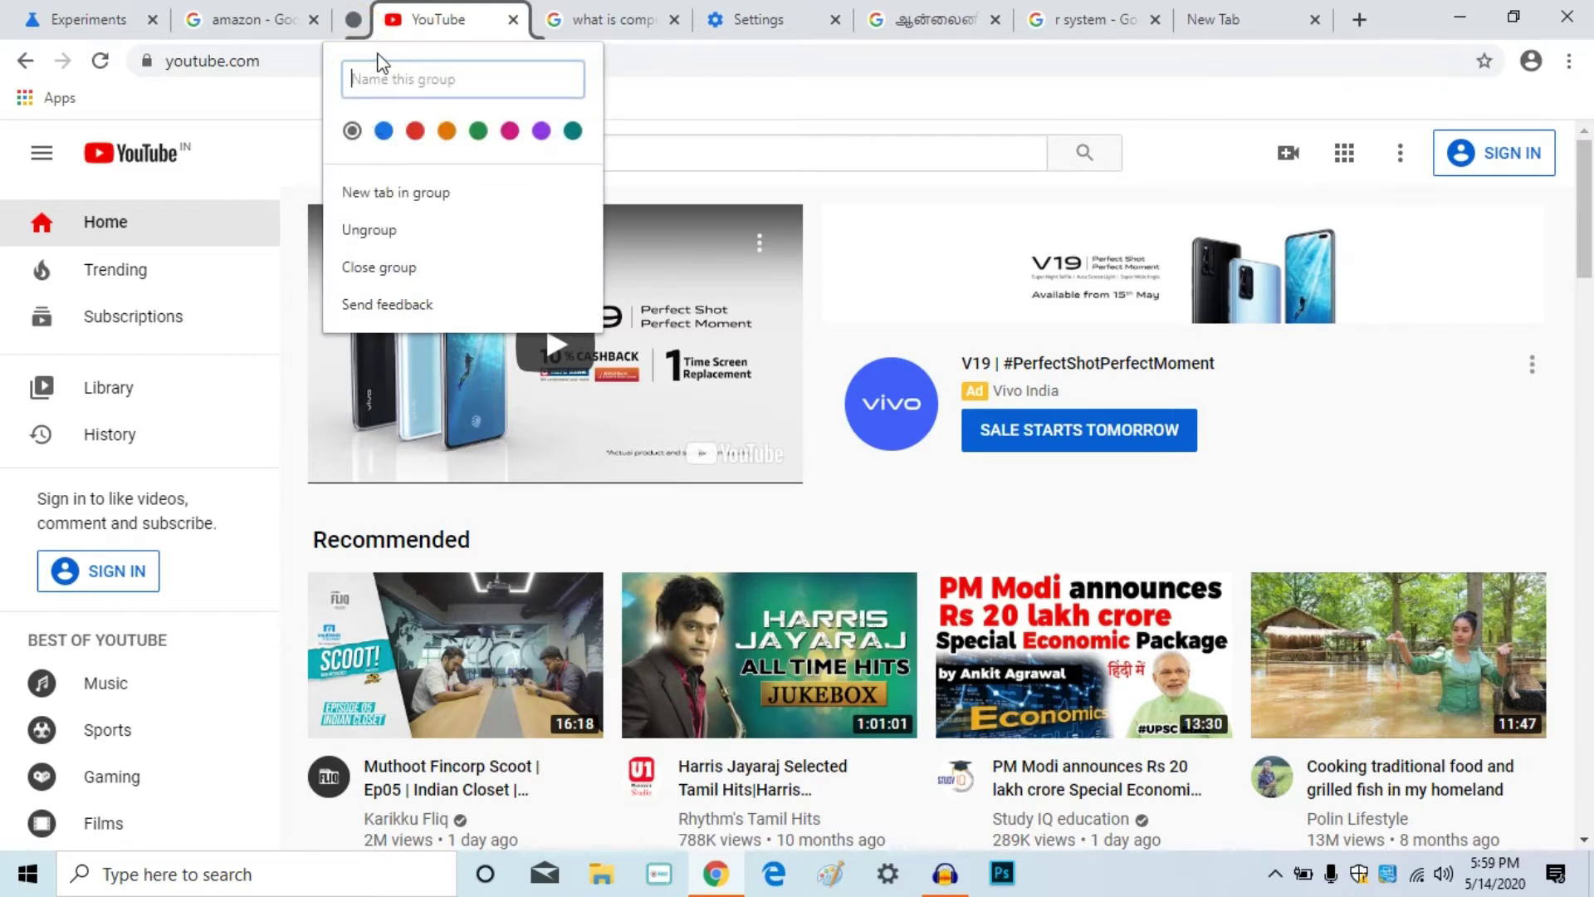
{"action": "left_click", "coordinate": [384, 132]}
{"action": "left_click", "coordinate": [446, 132]}
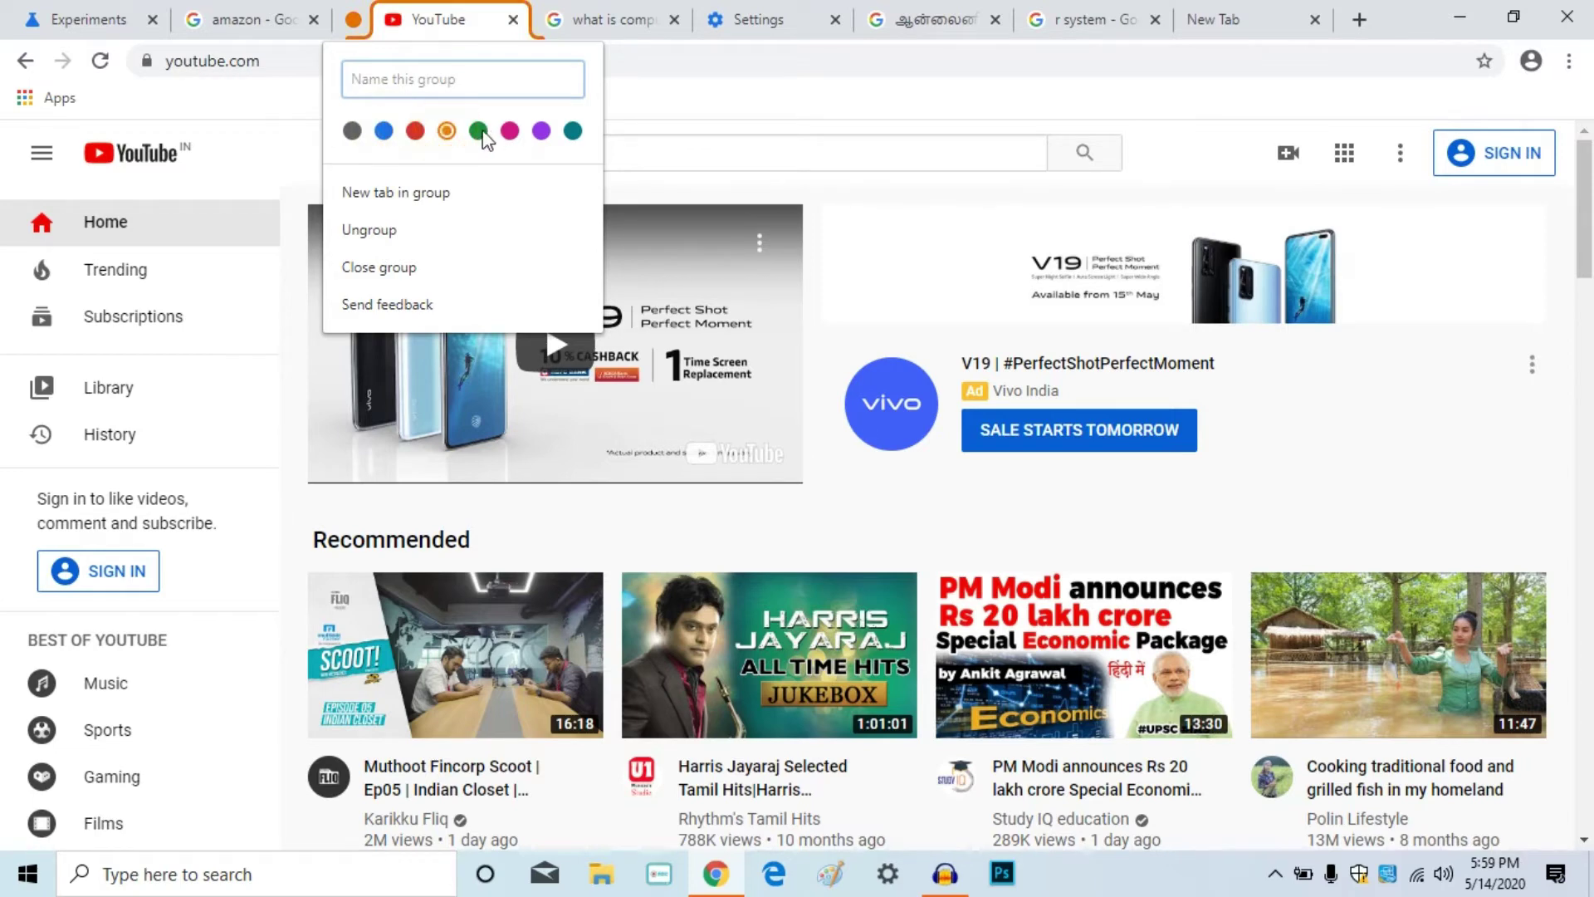
{"action": "left_click", "coordinate": [480, 131]}
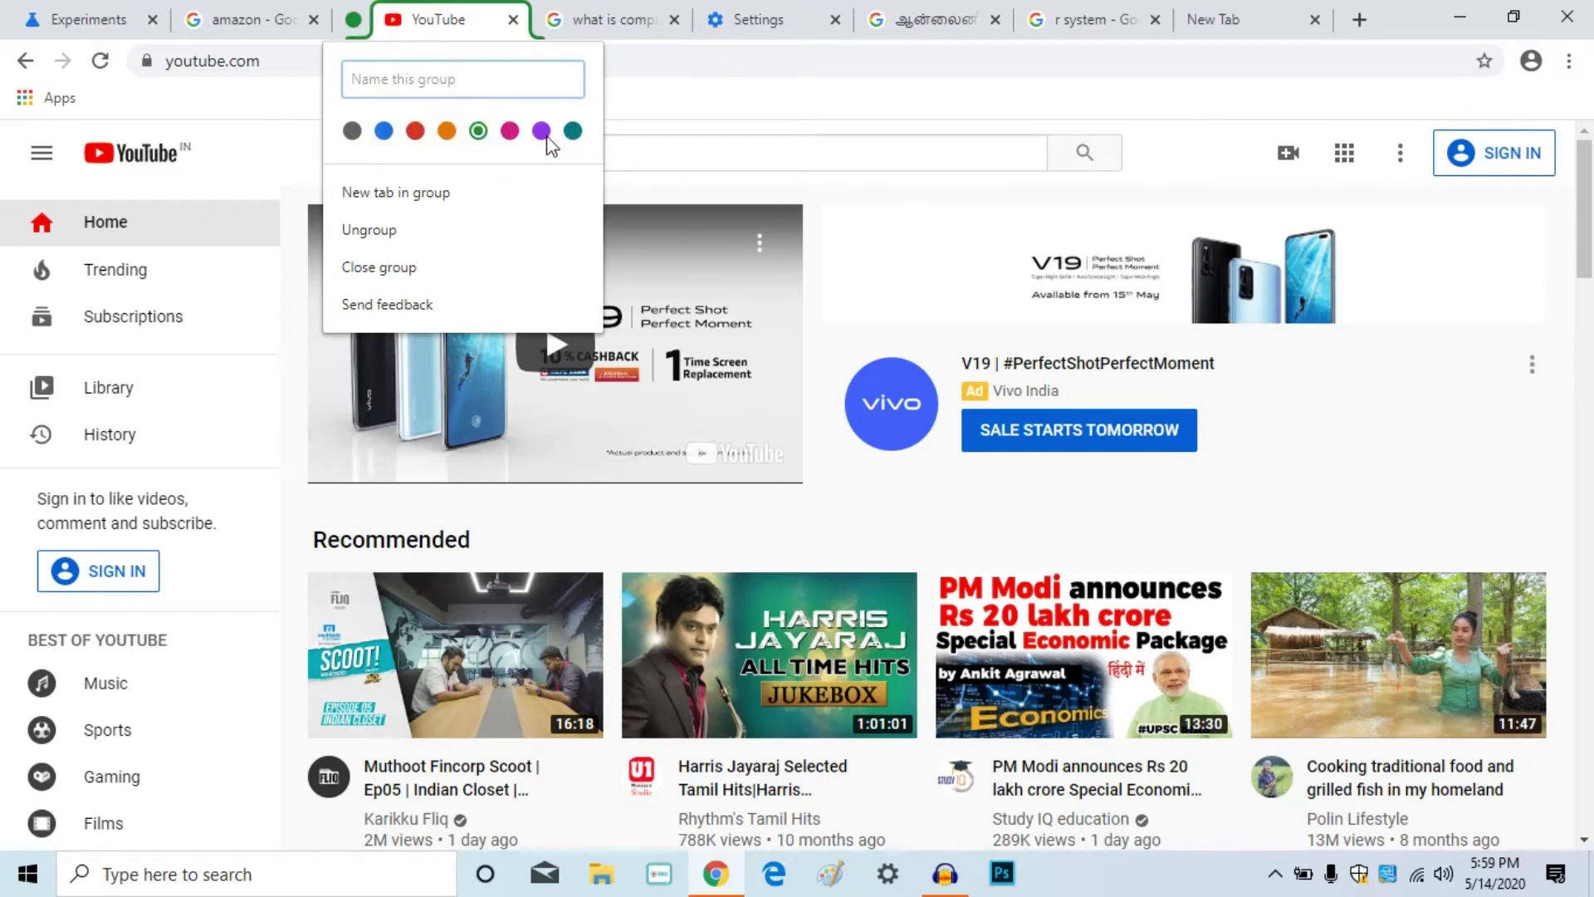
{"action": "left_click", "coordinate": [384, 131]}
- Drag the 'what is computer', Settings and Tamil Input Tools tabs into the blue group beside YouTube
{"action": "left_click", "coordinate": [610, 23]}
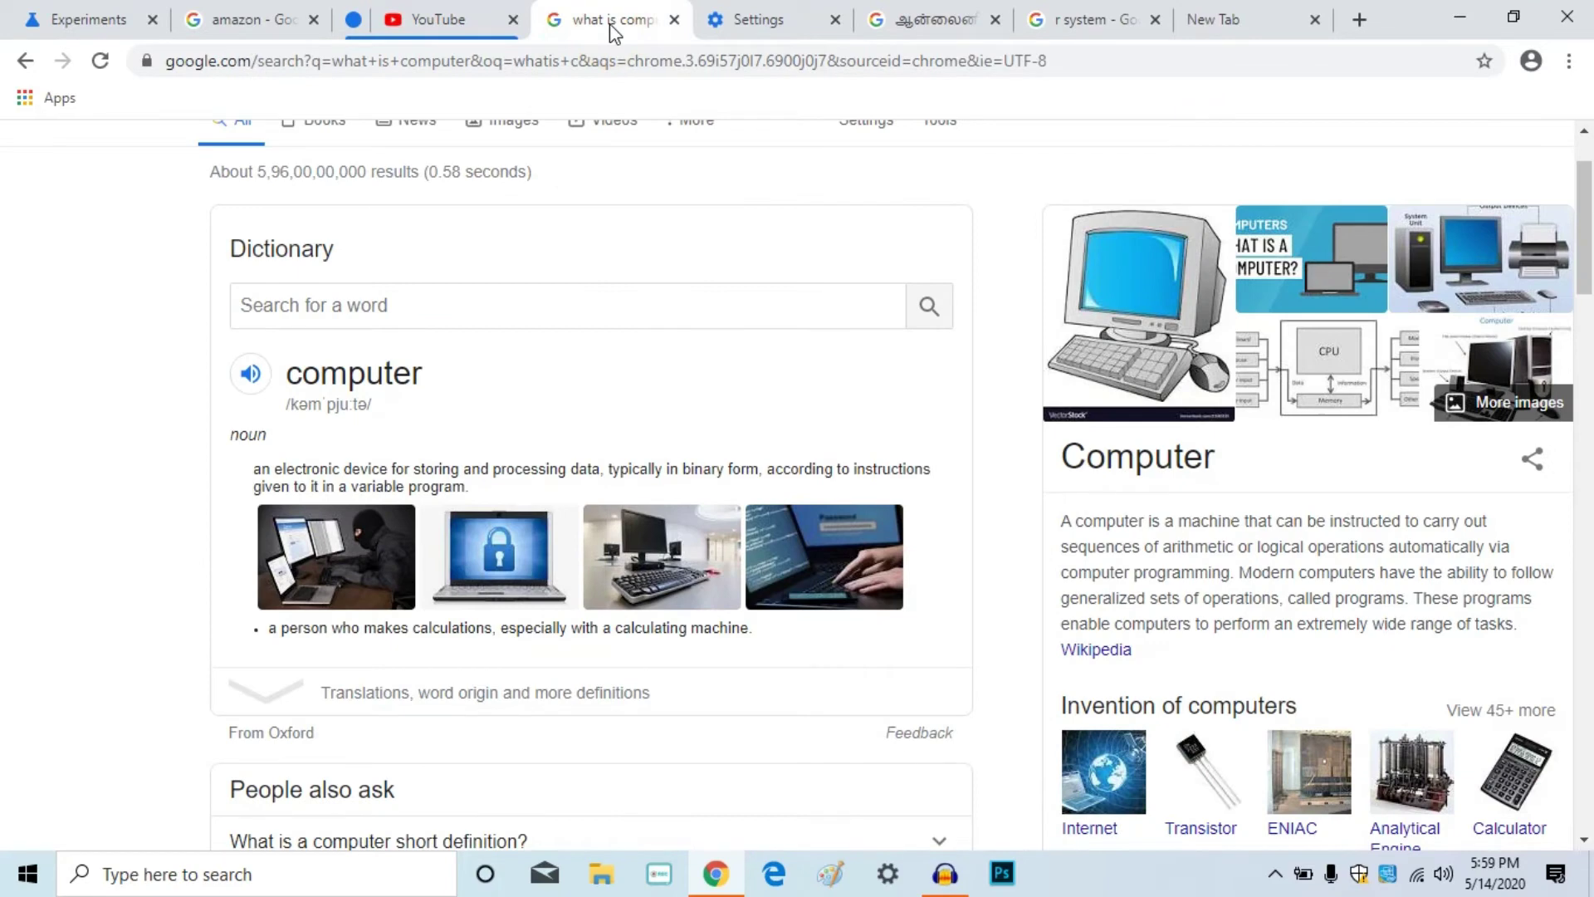
{"action": "left_click_drag", "start_coordinate": [610, 24], "coordinate": [488, 38]}
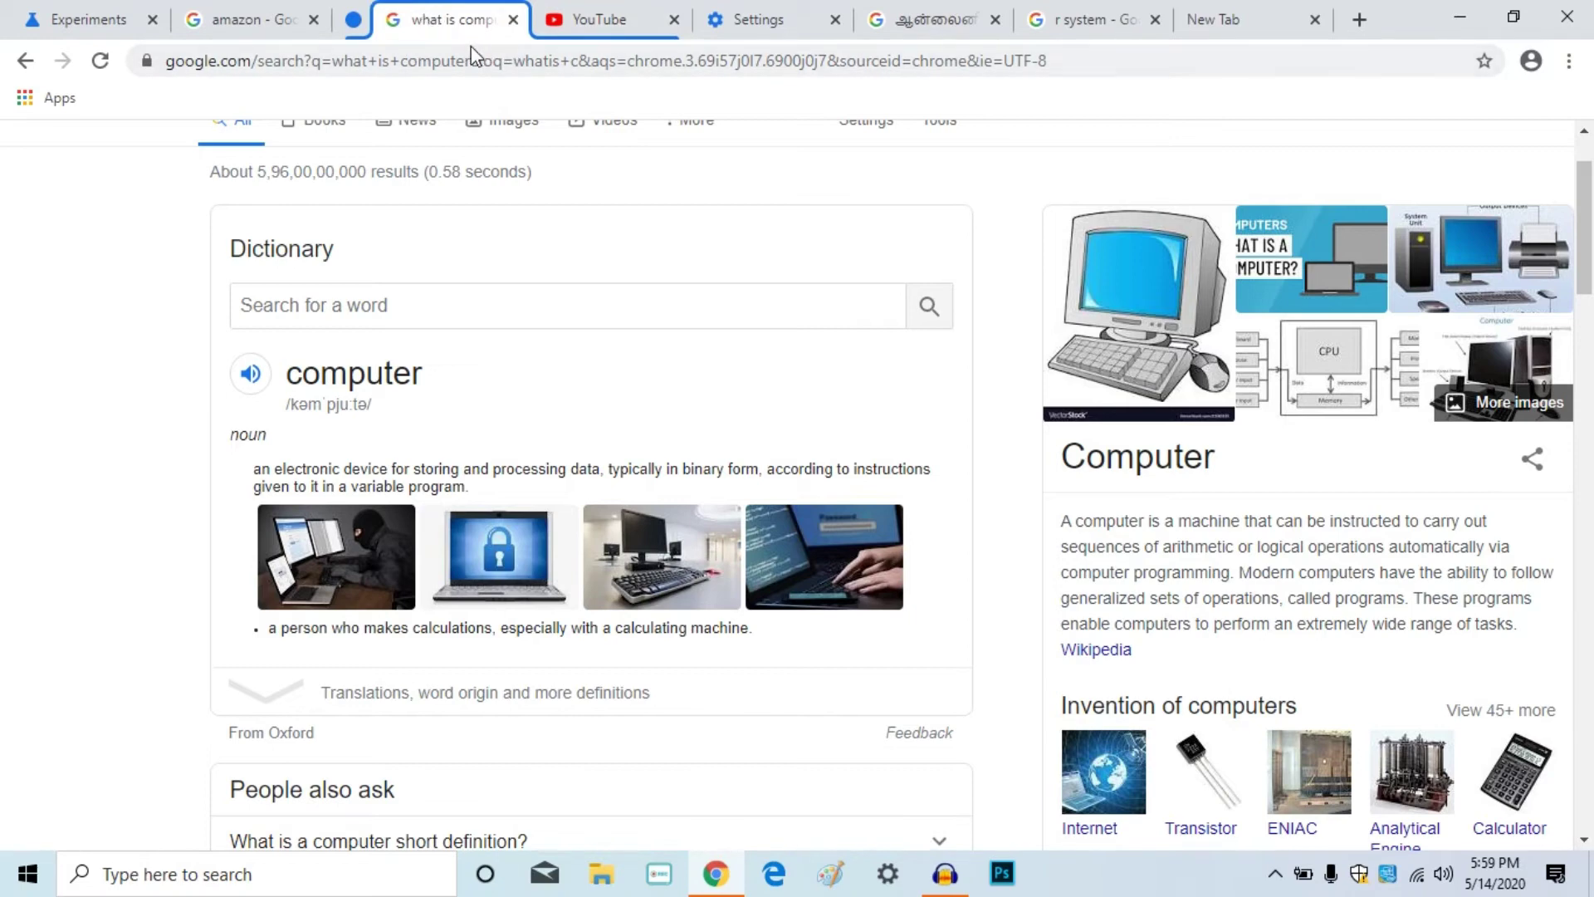
{"action": "left_click", "coordinate": [757, 31]}
{"action": "left_click_drag", "start_coordinate": [745, 37], "coordinate": [651, 28]}
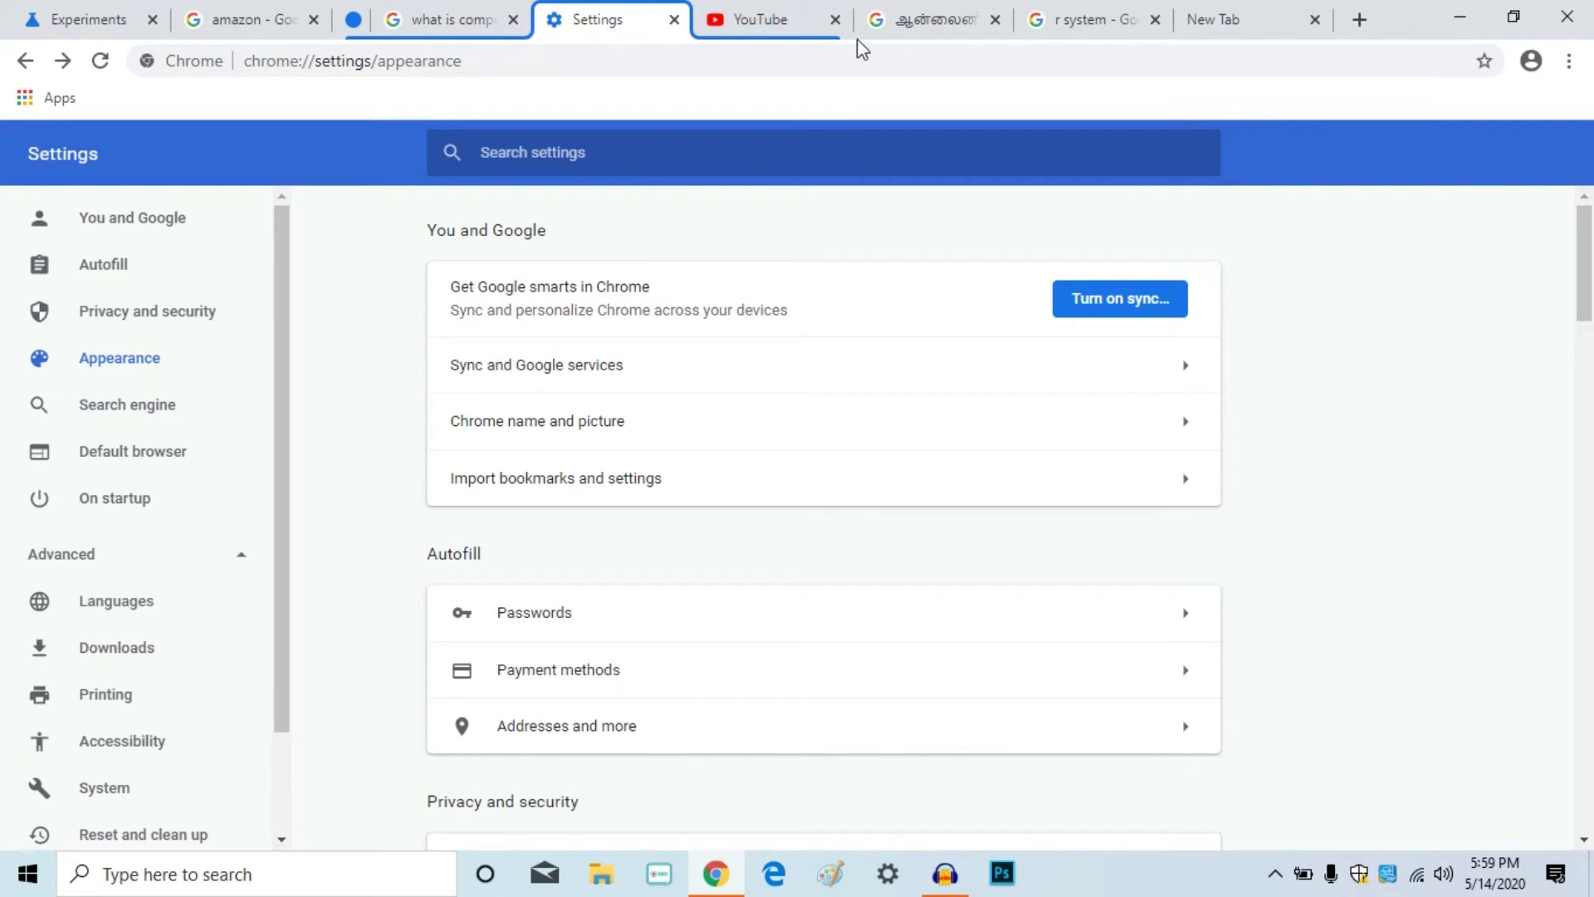
{"action": "left_click", "coordinate": [914, 32]}
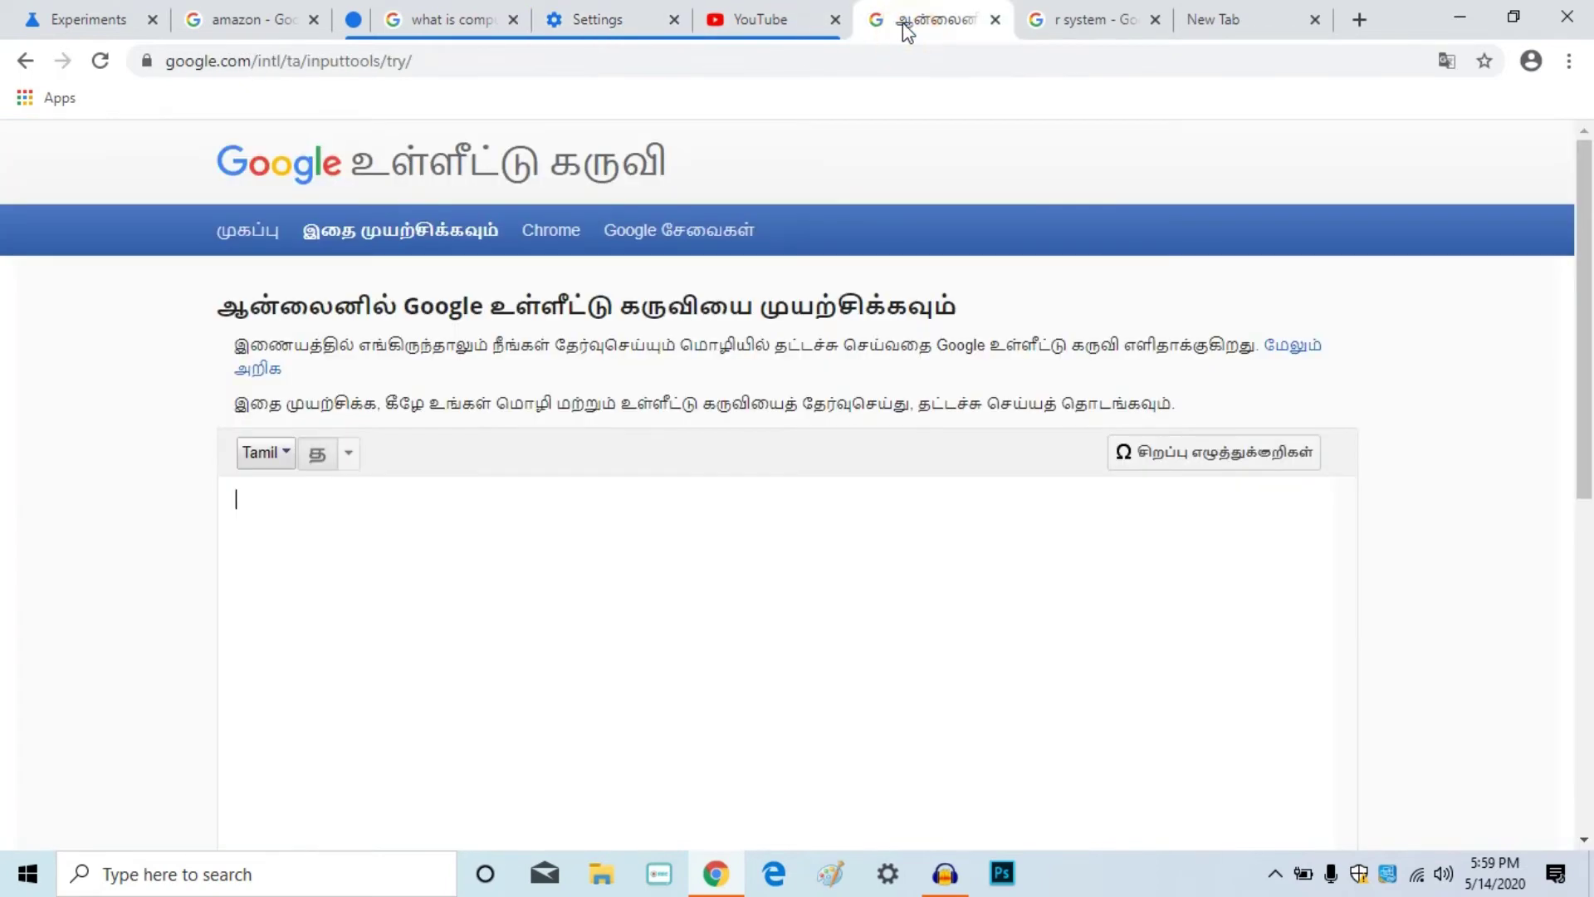
{"action": "left_click_drag", "start_coordinate": [909, 25], "coordinate": [825, 23]}
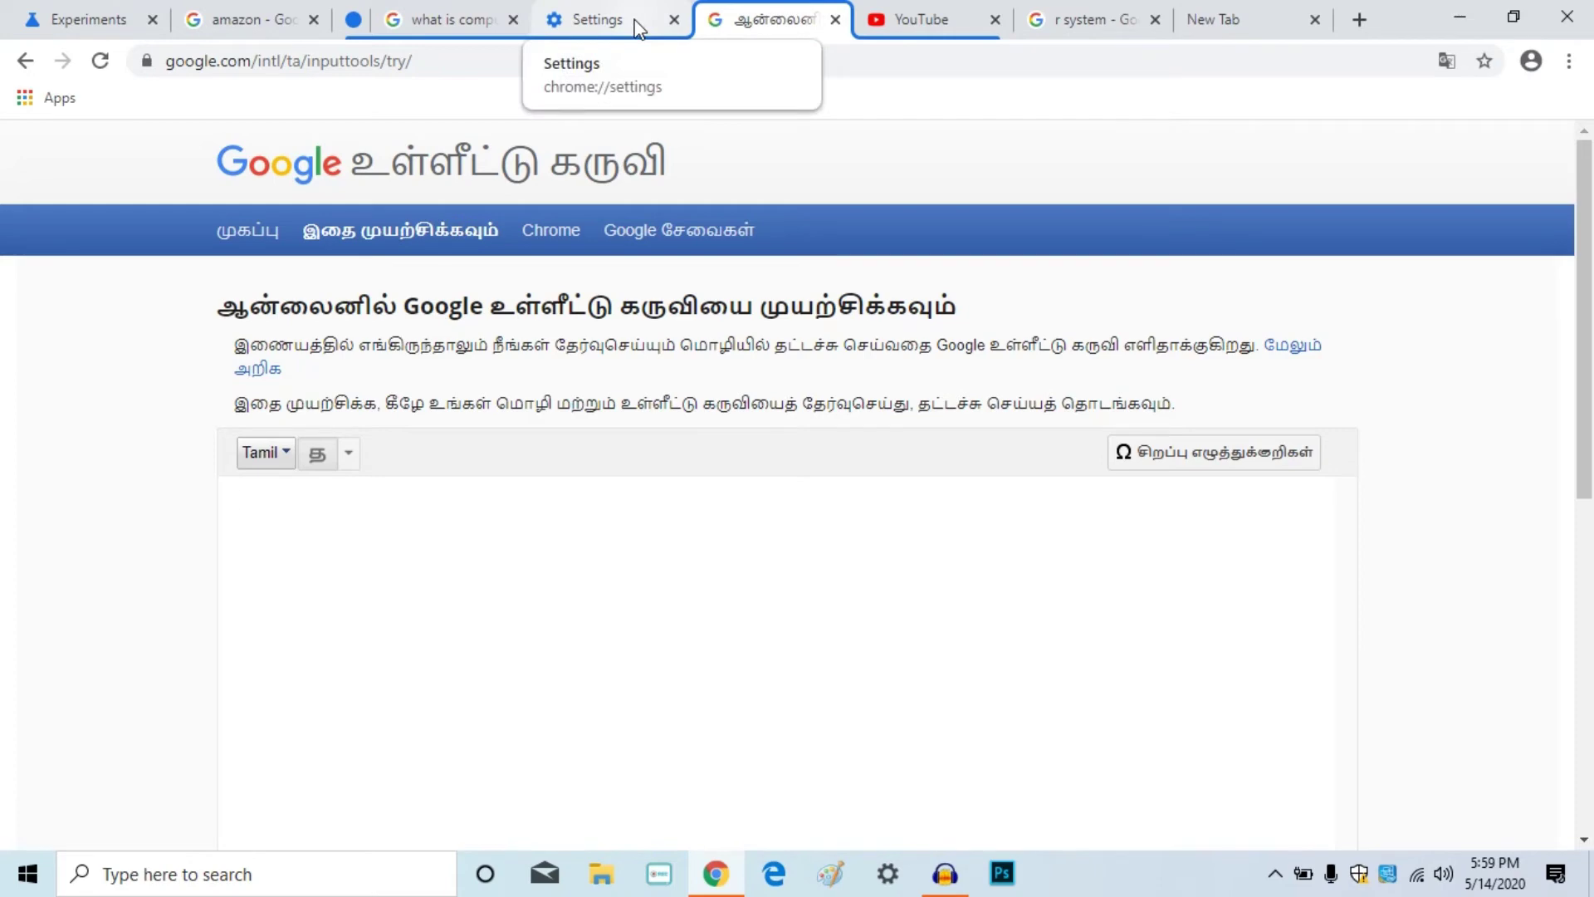
- Type a temporary name into the blue group's 'Name this group' field, then erase it
{"action": "right_click", "coordinate": [869, 32]}
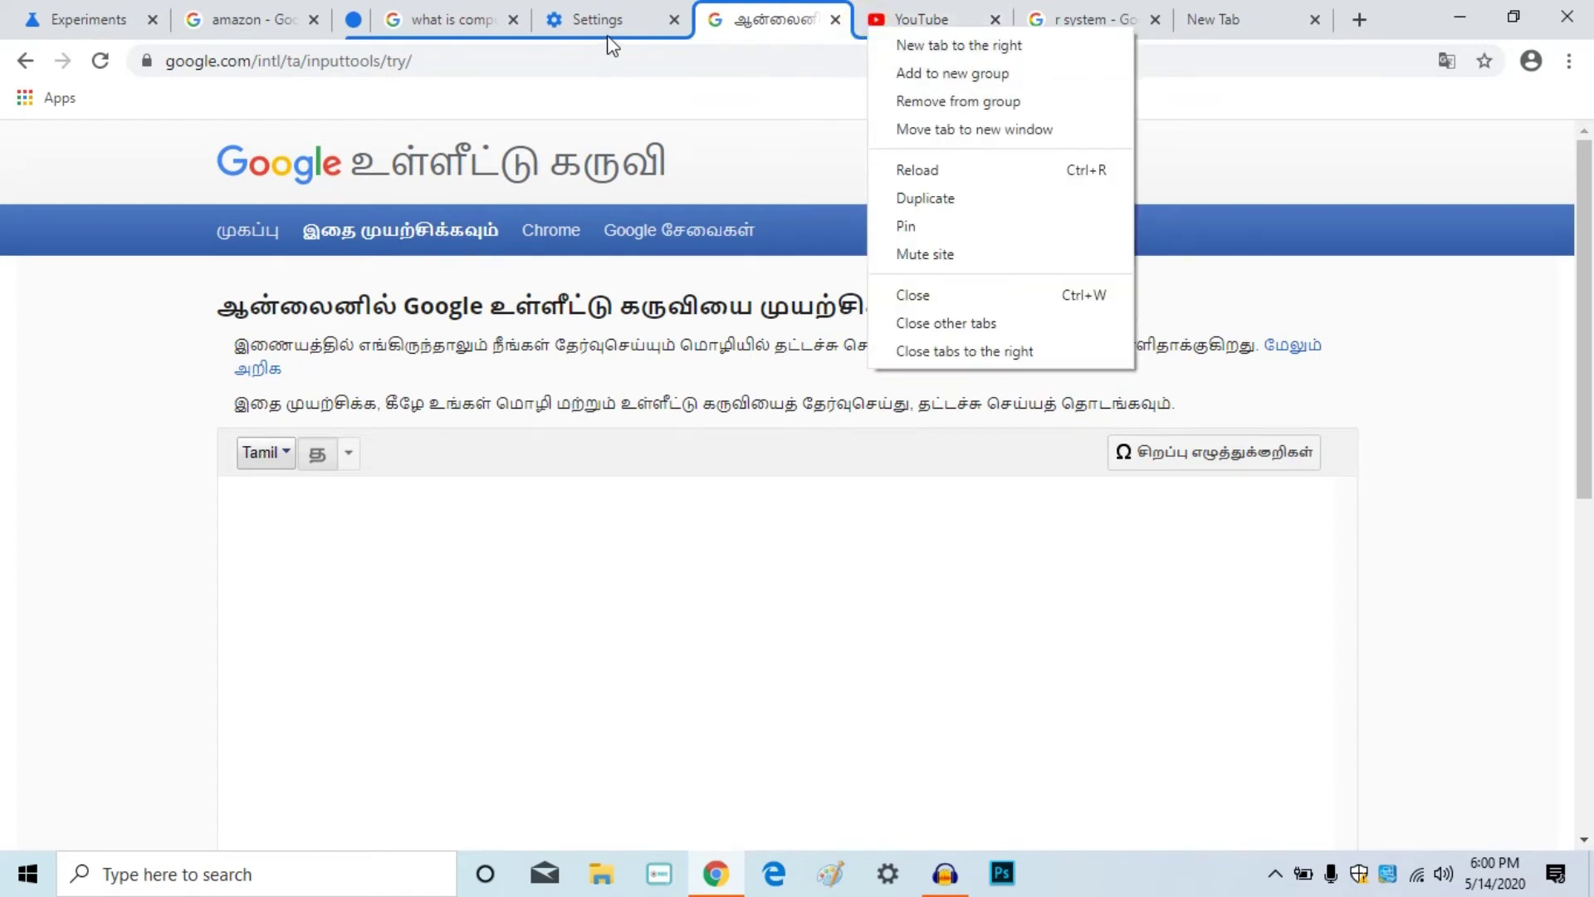
{"action": "left_click", "coordinate": [350, 26]}
{"action": "left_click", "coordinate": [351, 27]}
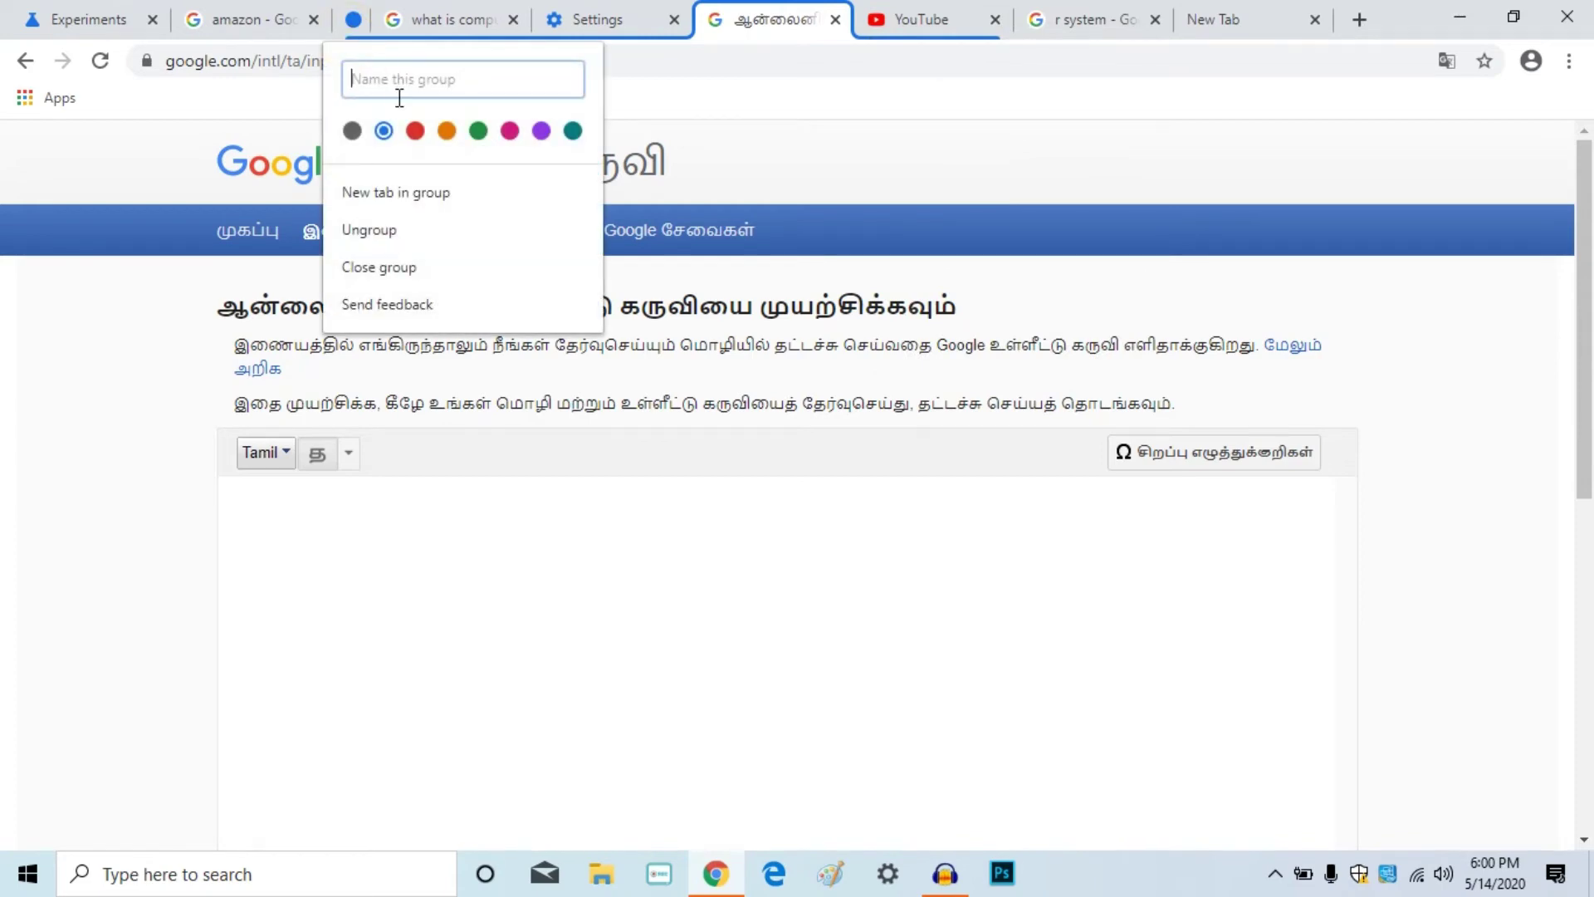
{"action": "type", "text": "r"}
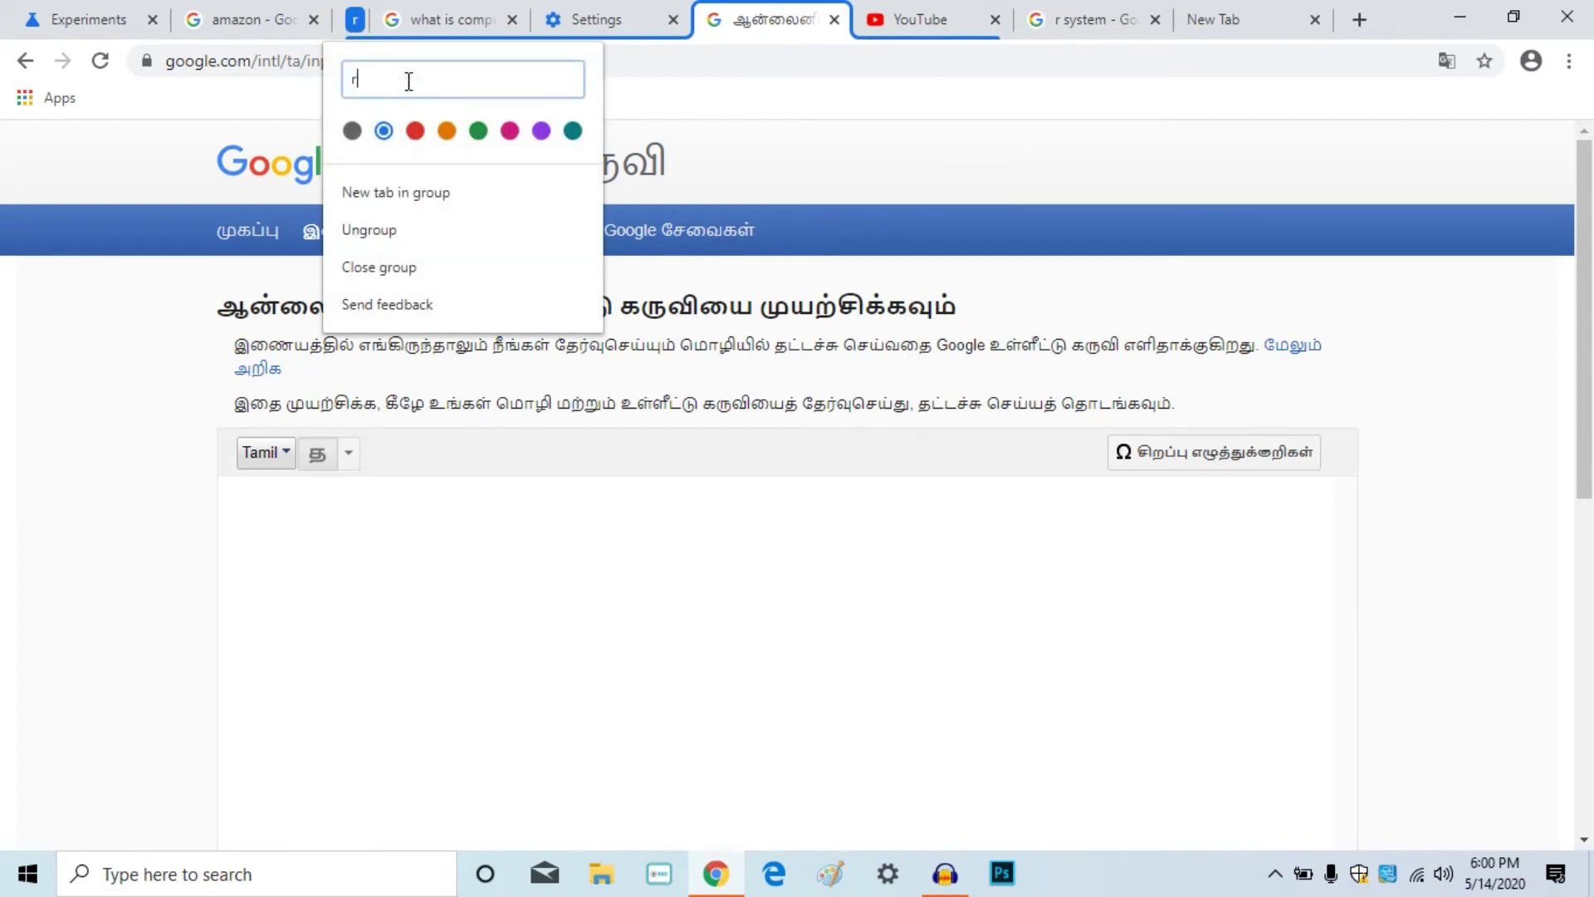
{"action": "type", "text": "agul"}
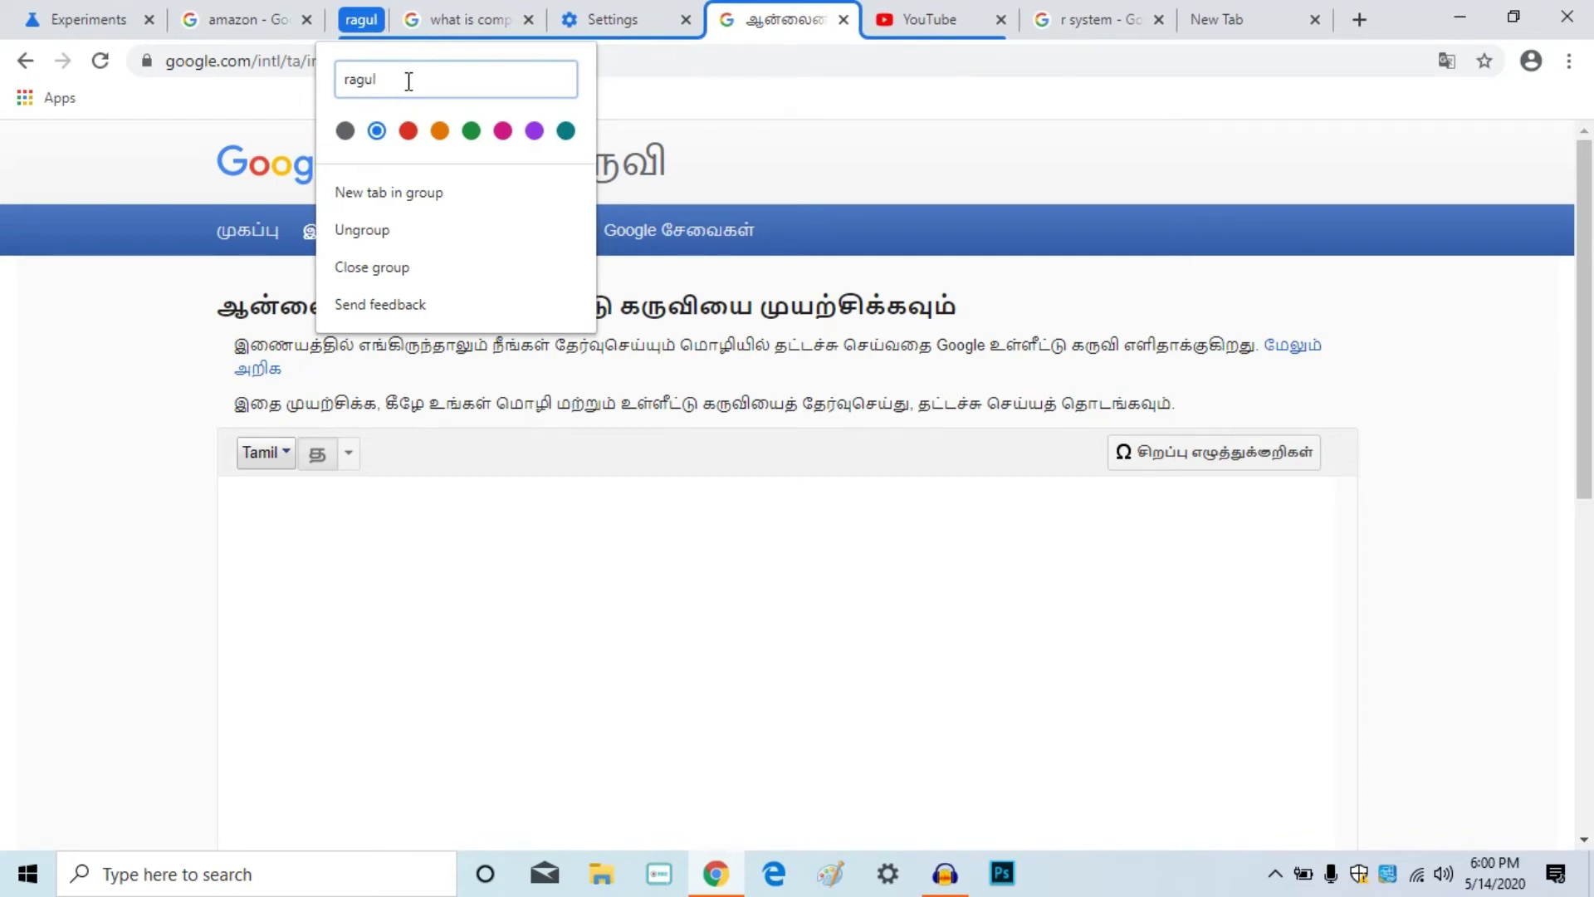
{"action": "key", "text": "BackSpace"}
{"action": "key", "text": "BackSpace"}
{"action": "key", "text": "BackSpace"}
{"action": "key", "text": "BackSpace"}
{"action": "key", "text": "BackSpace"}
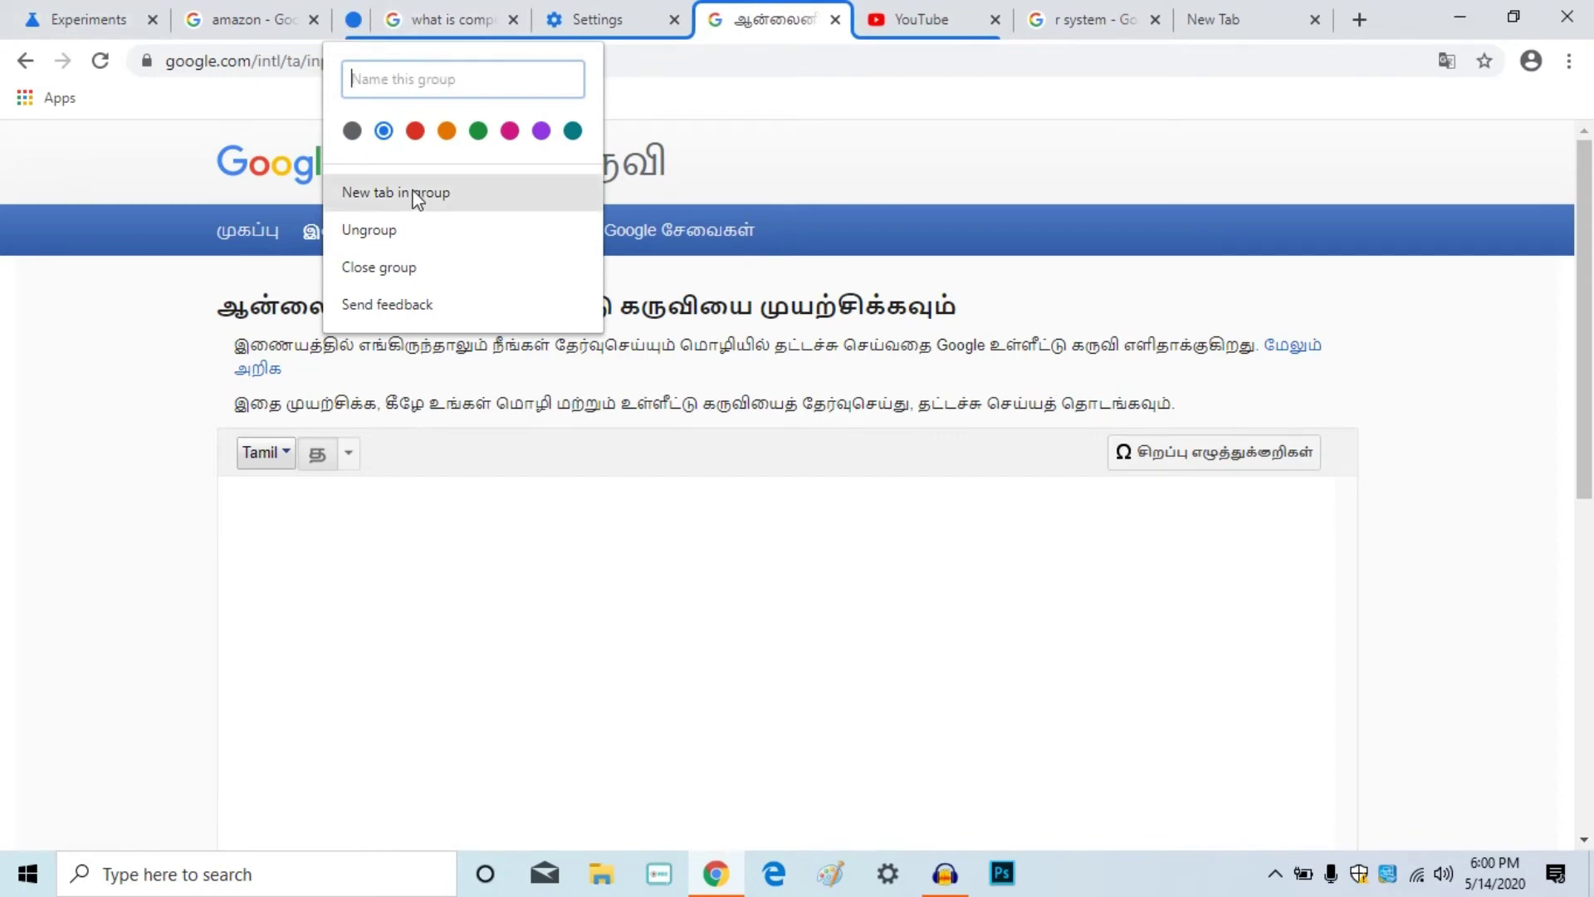
- Ungroup the blue tab group and put the search tab into a new grey group
{"action": "left_click", "coordinate": [433, 236]}
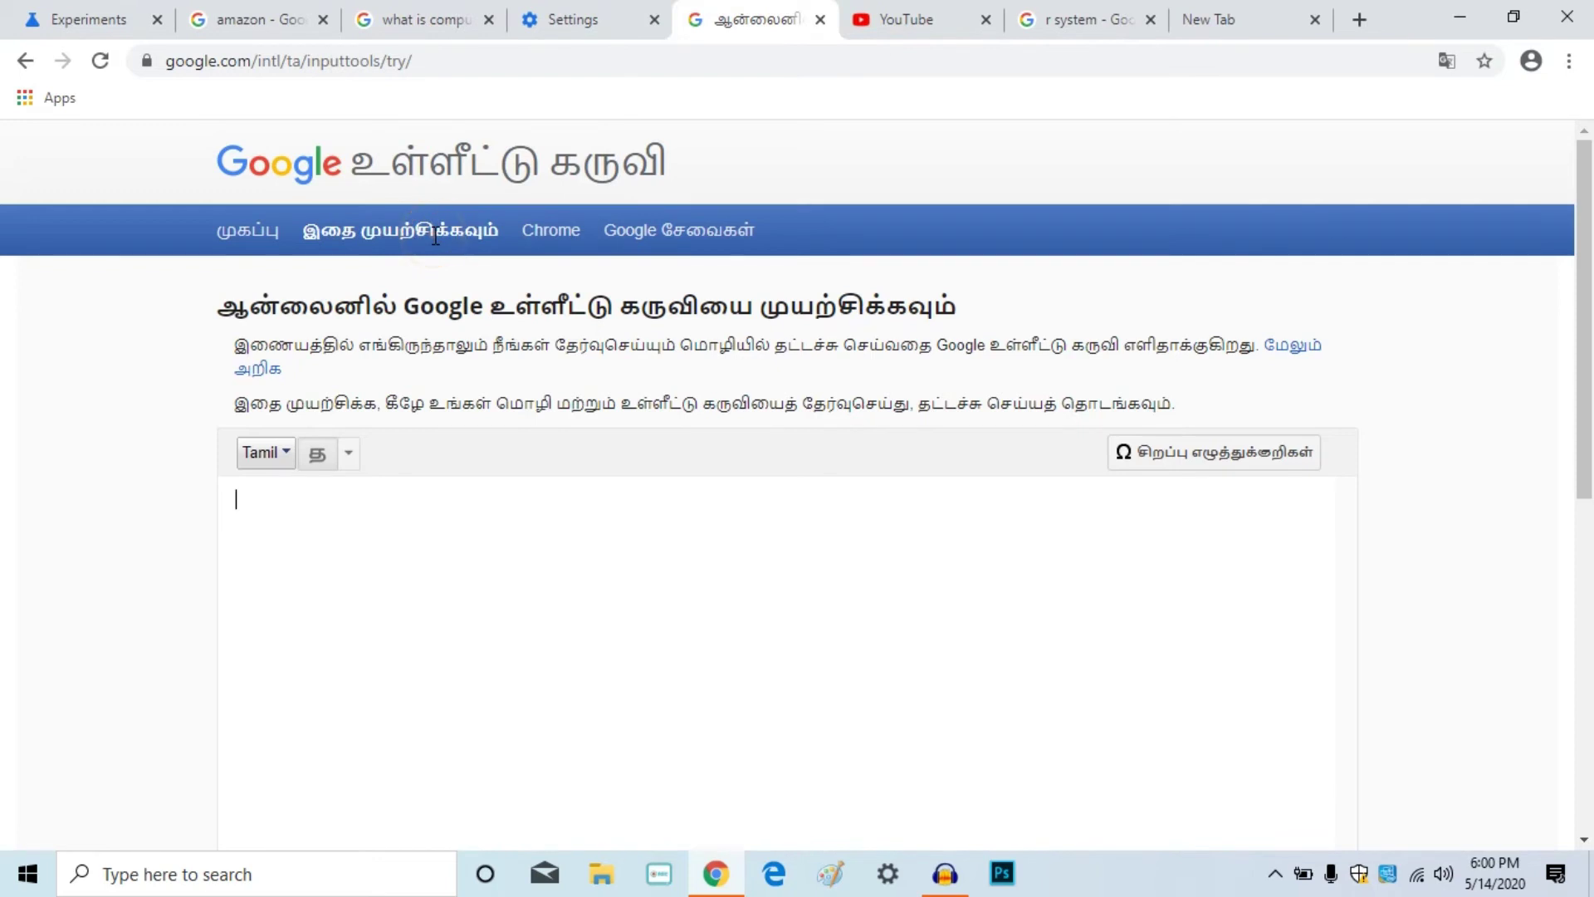
{"action": "right_click", "coordinate": [430, 18]}
{"action": "left_click", "coordinate": [435, 48]}
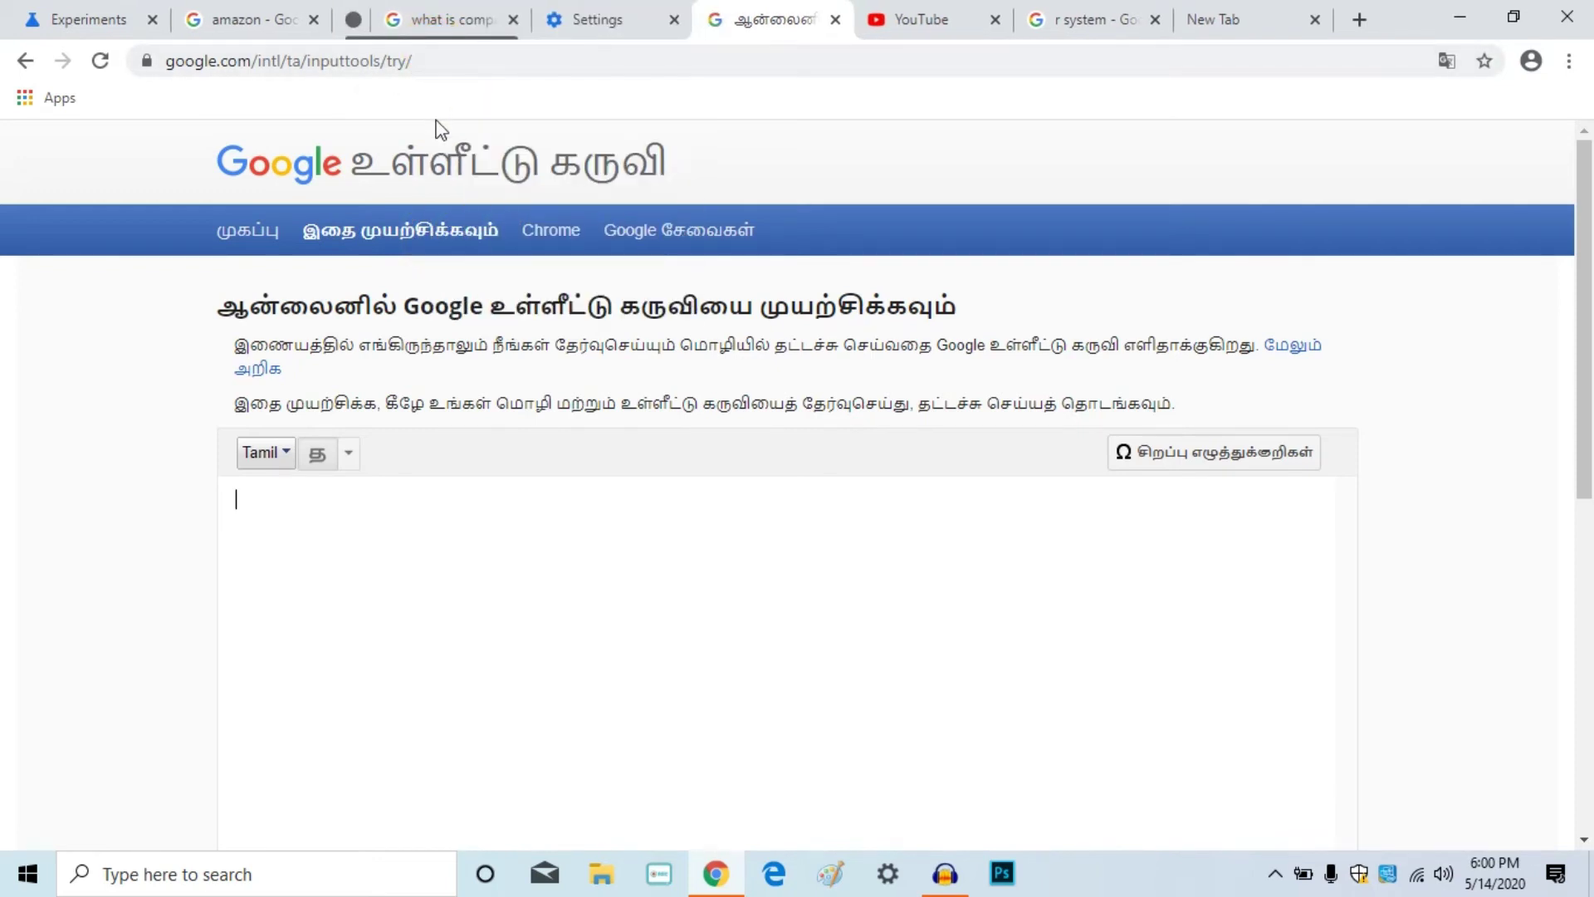
- Open and close the grey group's editor, then switch to the New Tab page
{"action": "left_click", "coordinate": [355, 20]}
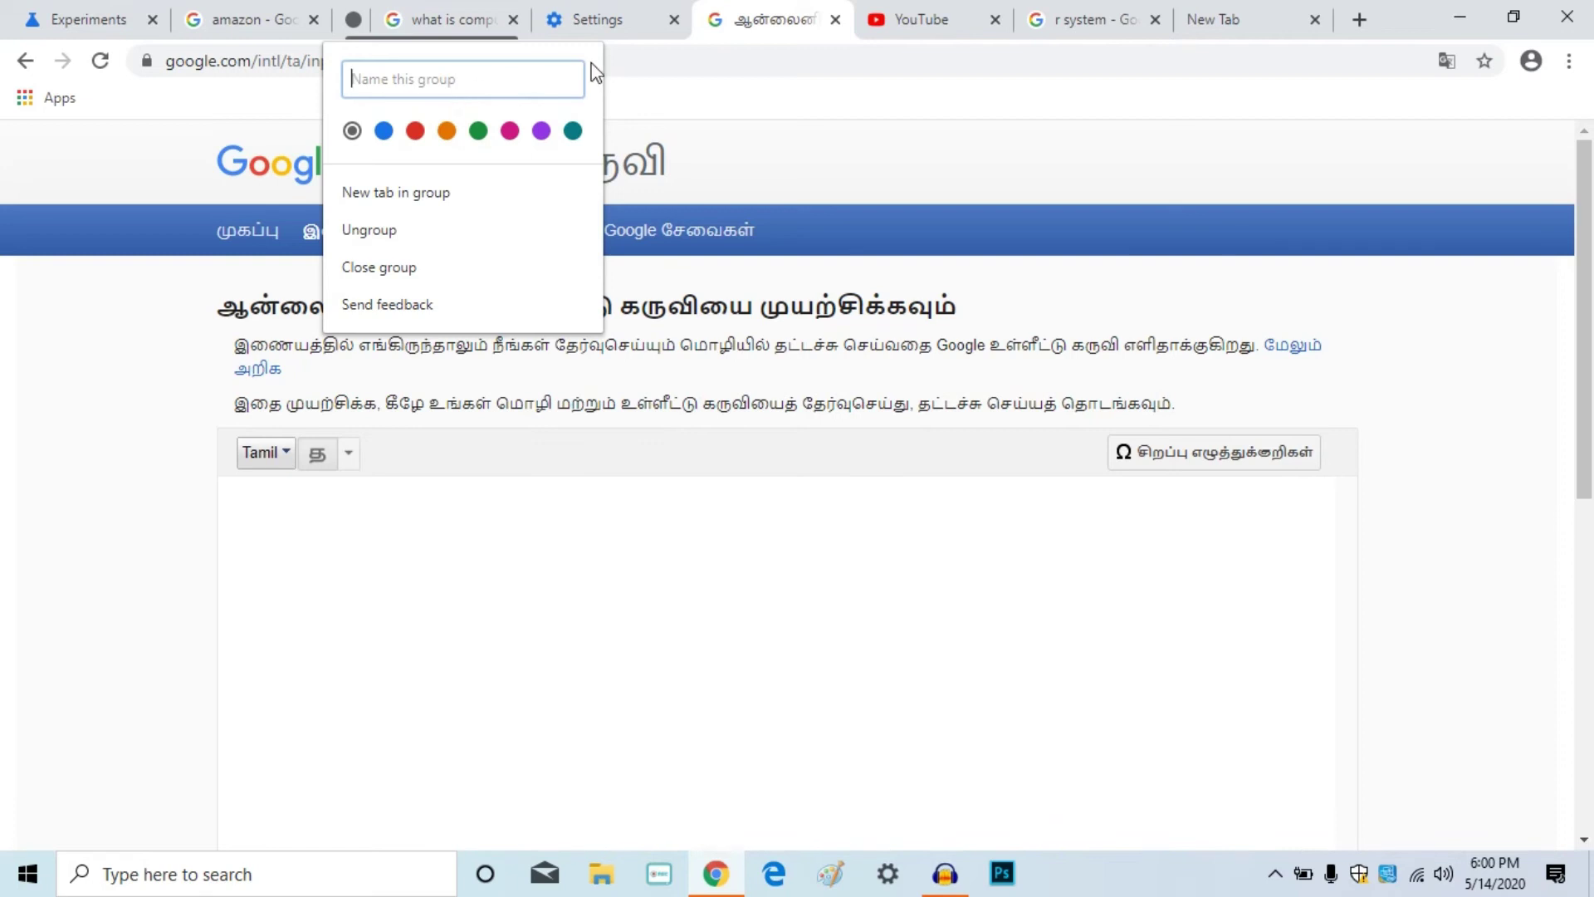
{"action": "left_click", "coordinate": [125, 142]}
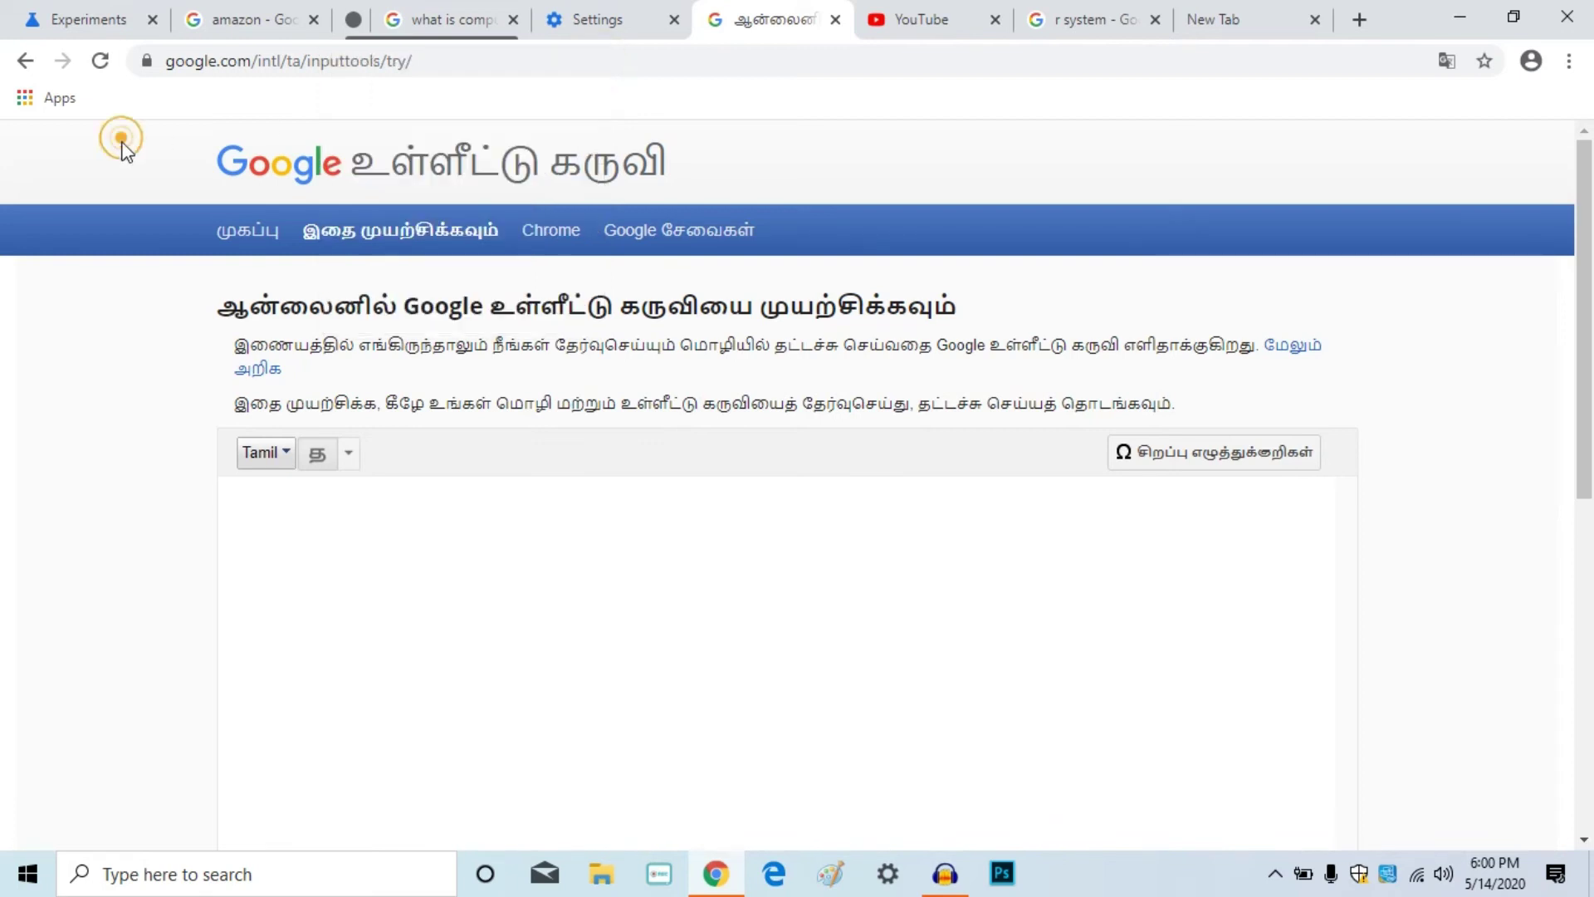
{"action": "left_click", "coordinate": [1257, 29]}
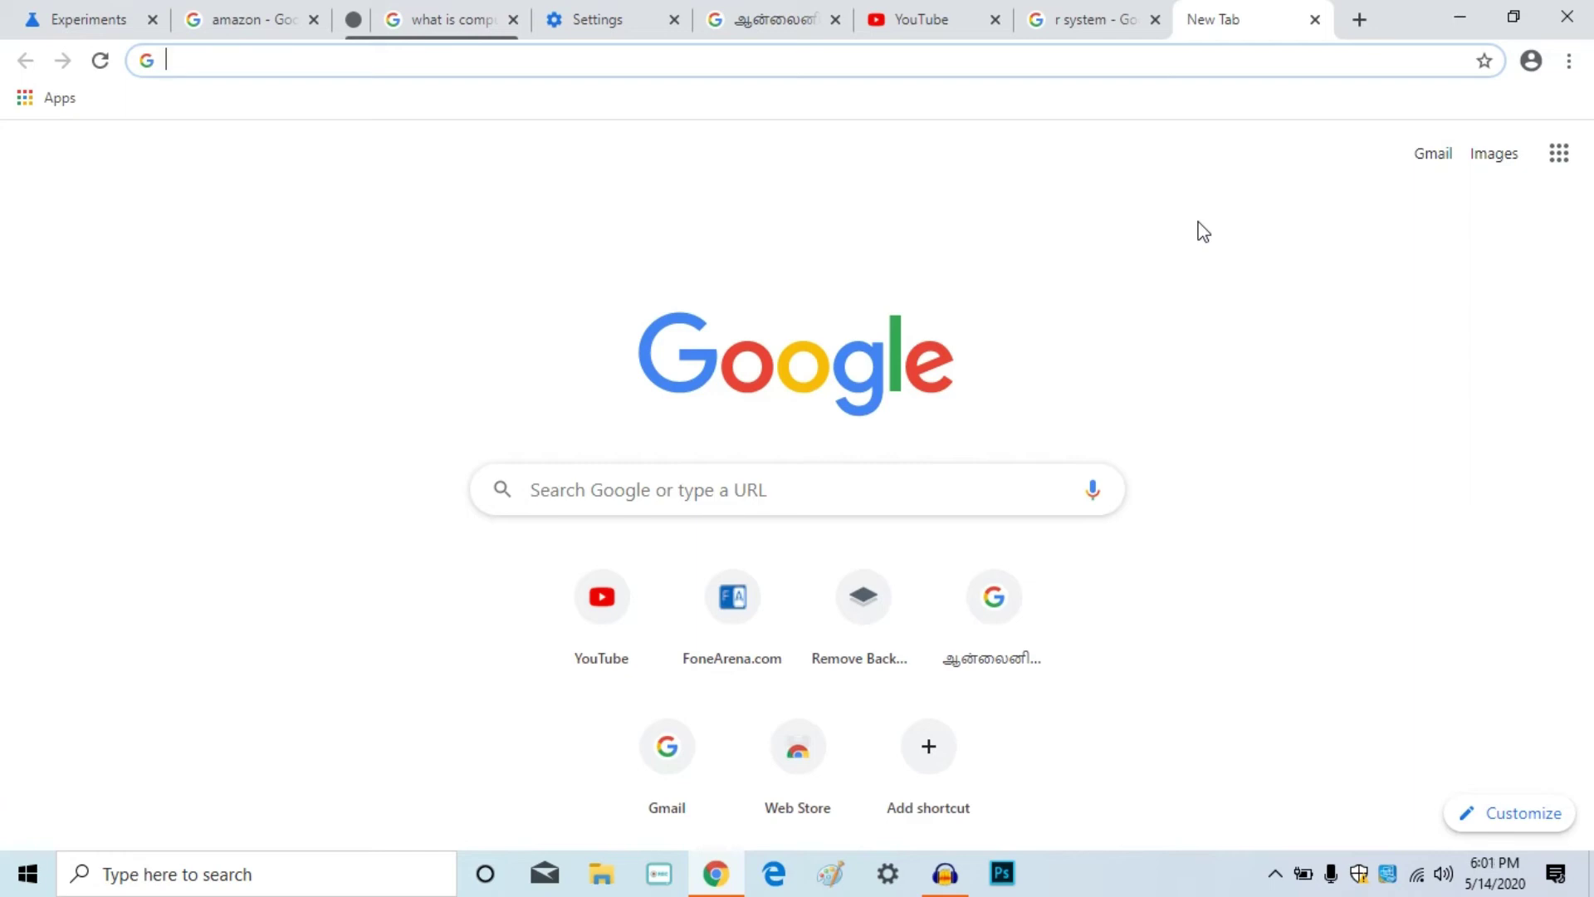
- Switch to the Experiments tab showing chrome://flags/#tab-groups with Tab Groups set to Enabled
{"action": "left_click", "coordinate": [55, 24]}
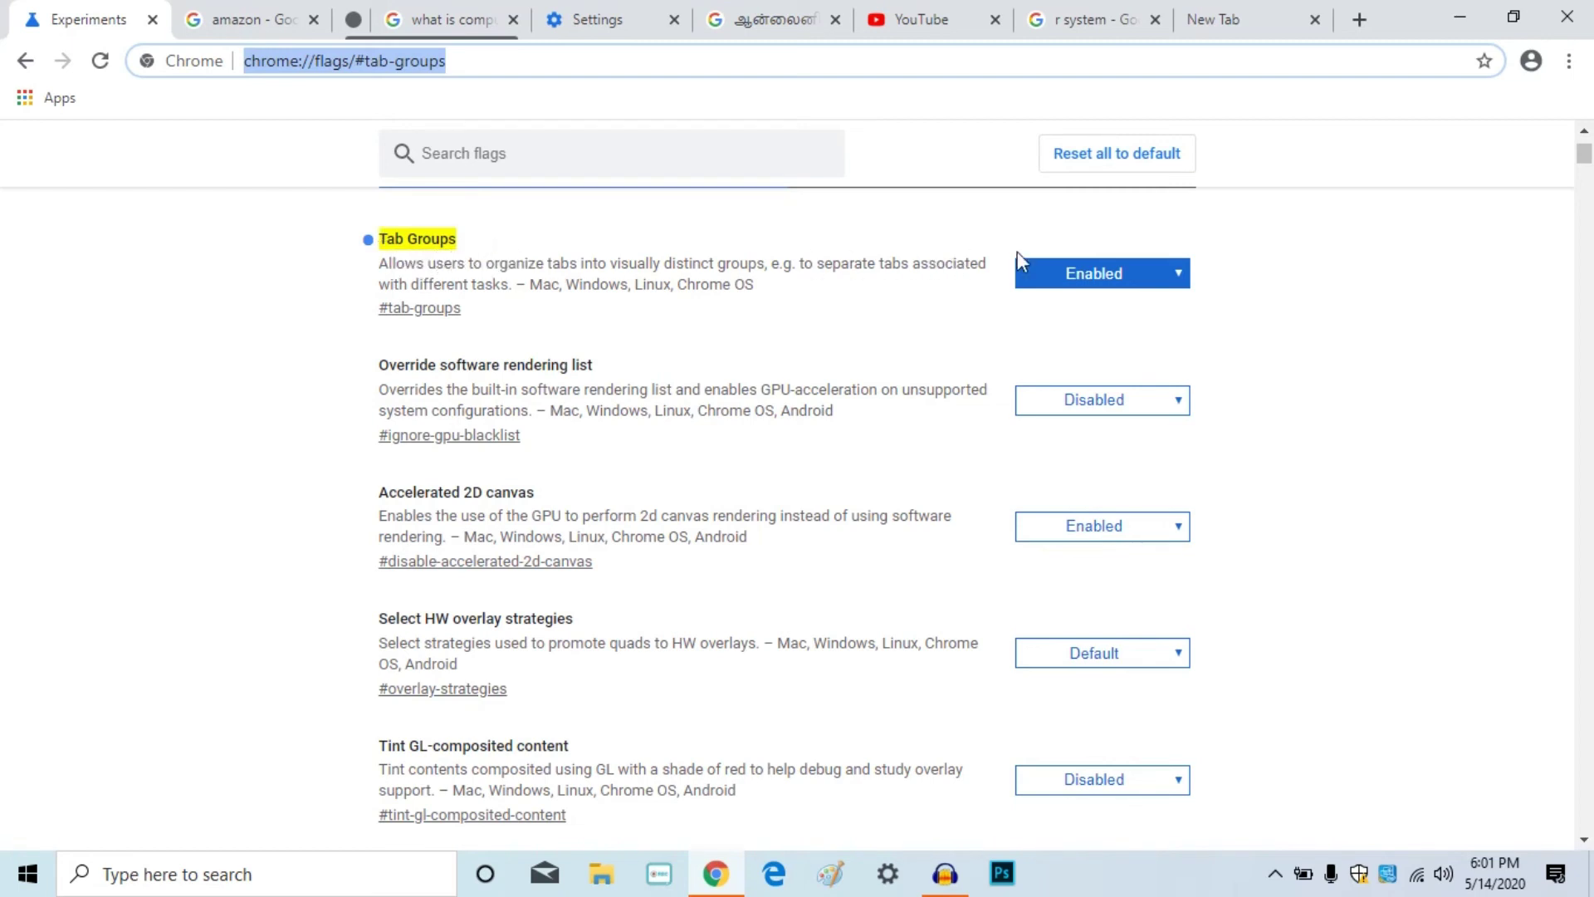
- Set the Tab Groups flag to Disabled, relaunch Chrome, and check a tab's context menu
{"action": "left_click", "coordinate": [1053, 280]}
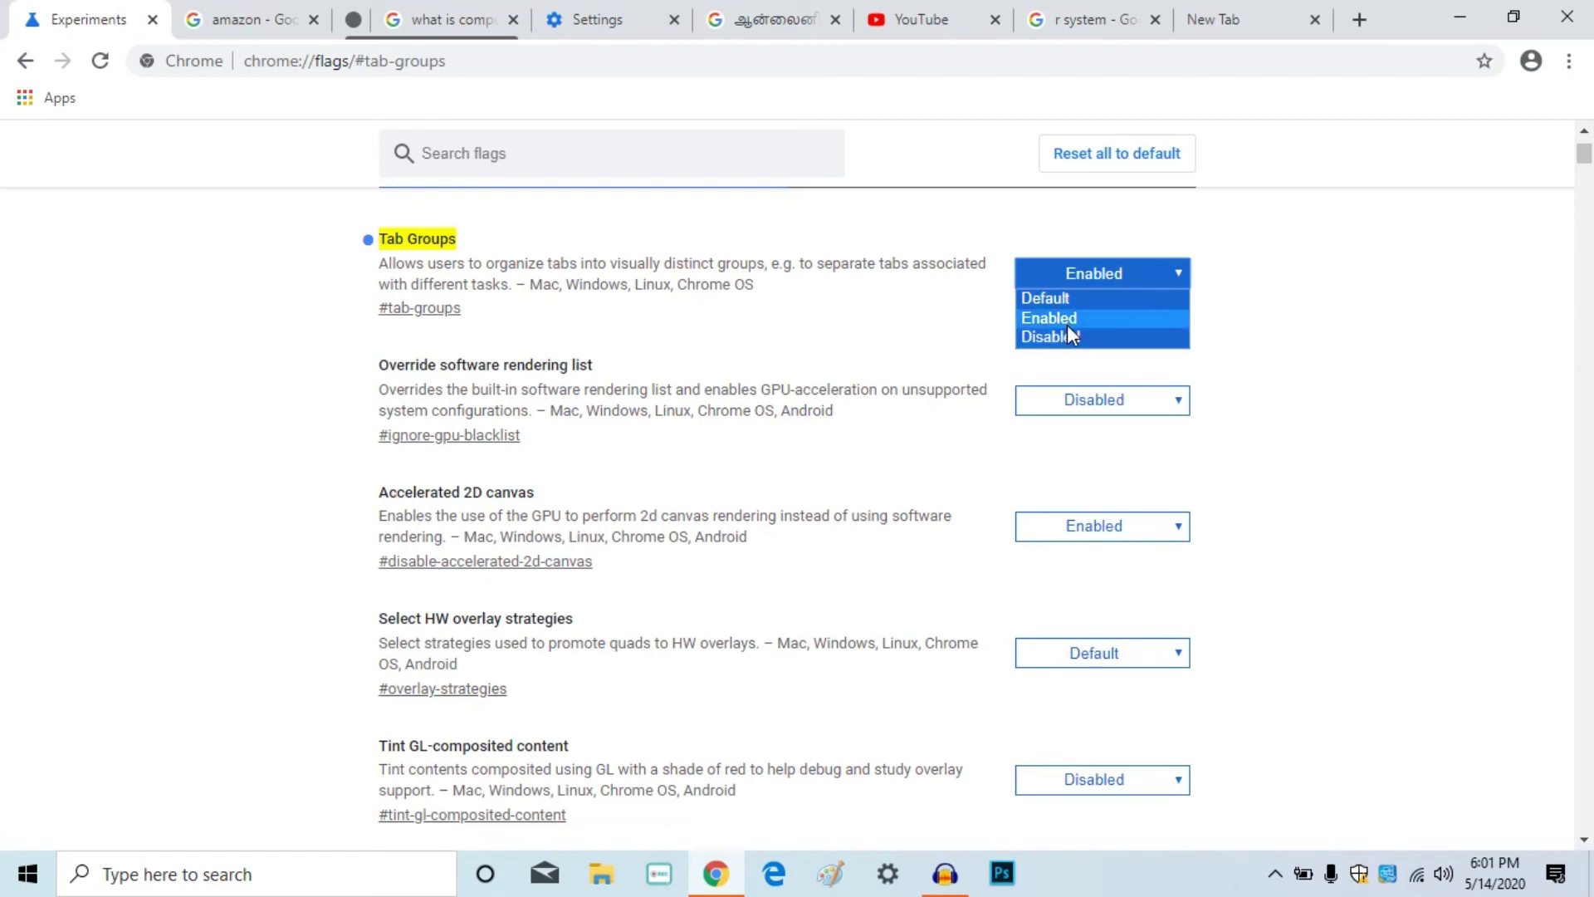
{"action": "left_click", "coordinate": [1068, 324]}
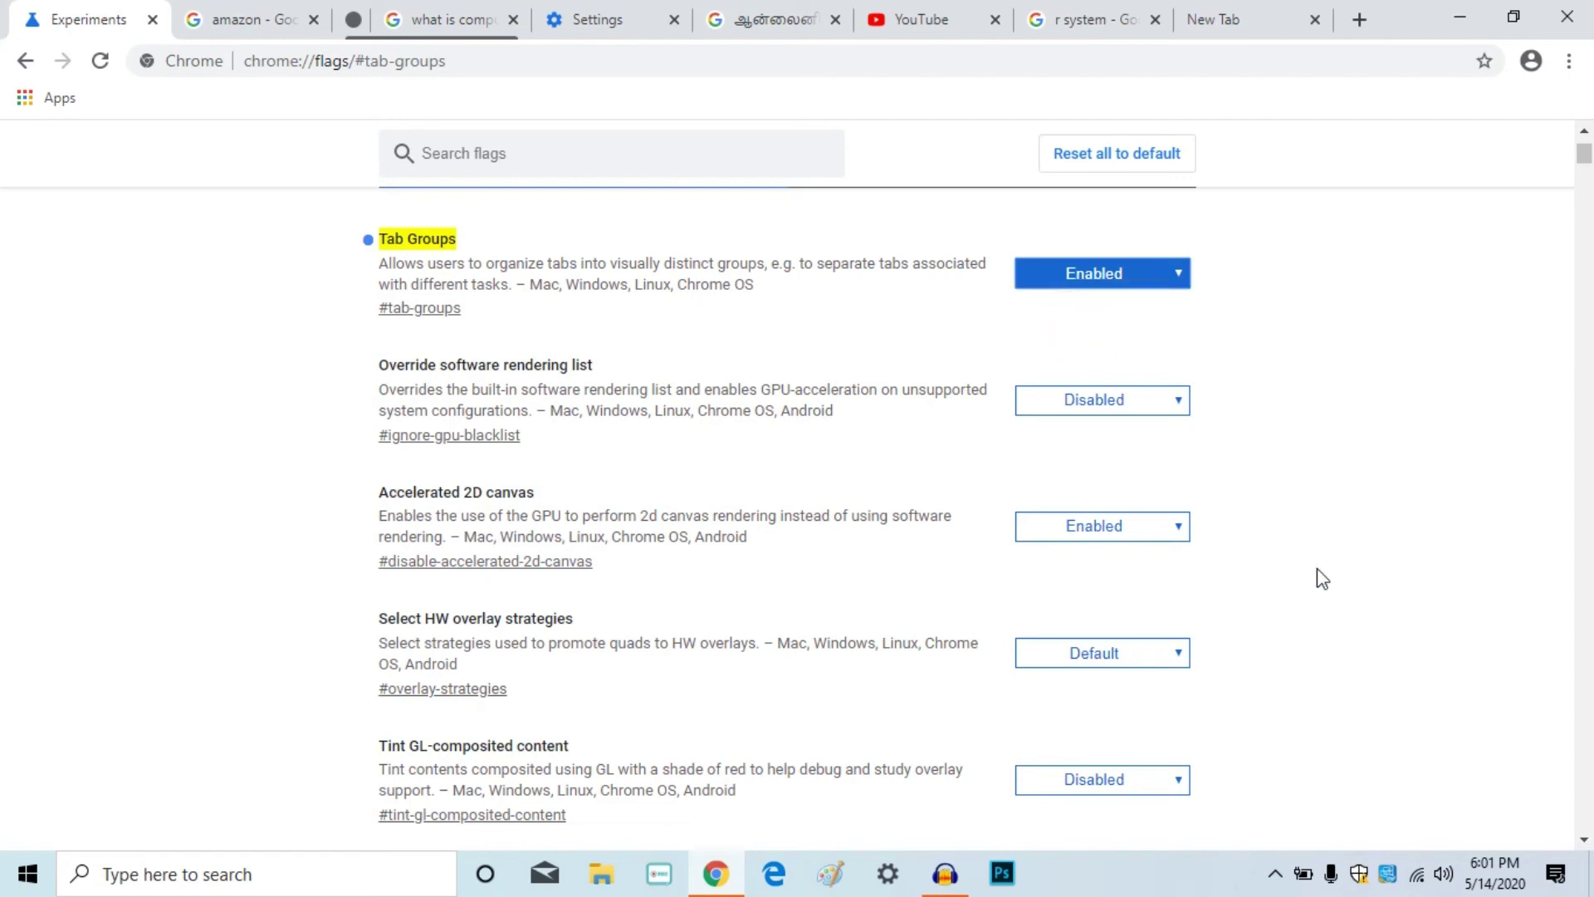
{"action": "left_click", "coordinate": [1077, 274]}
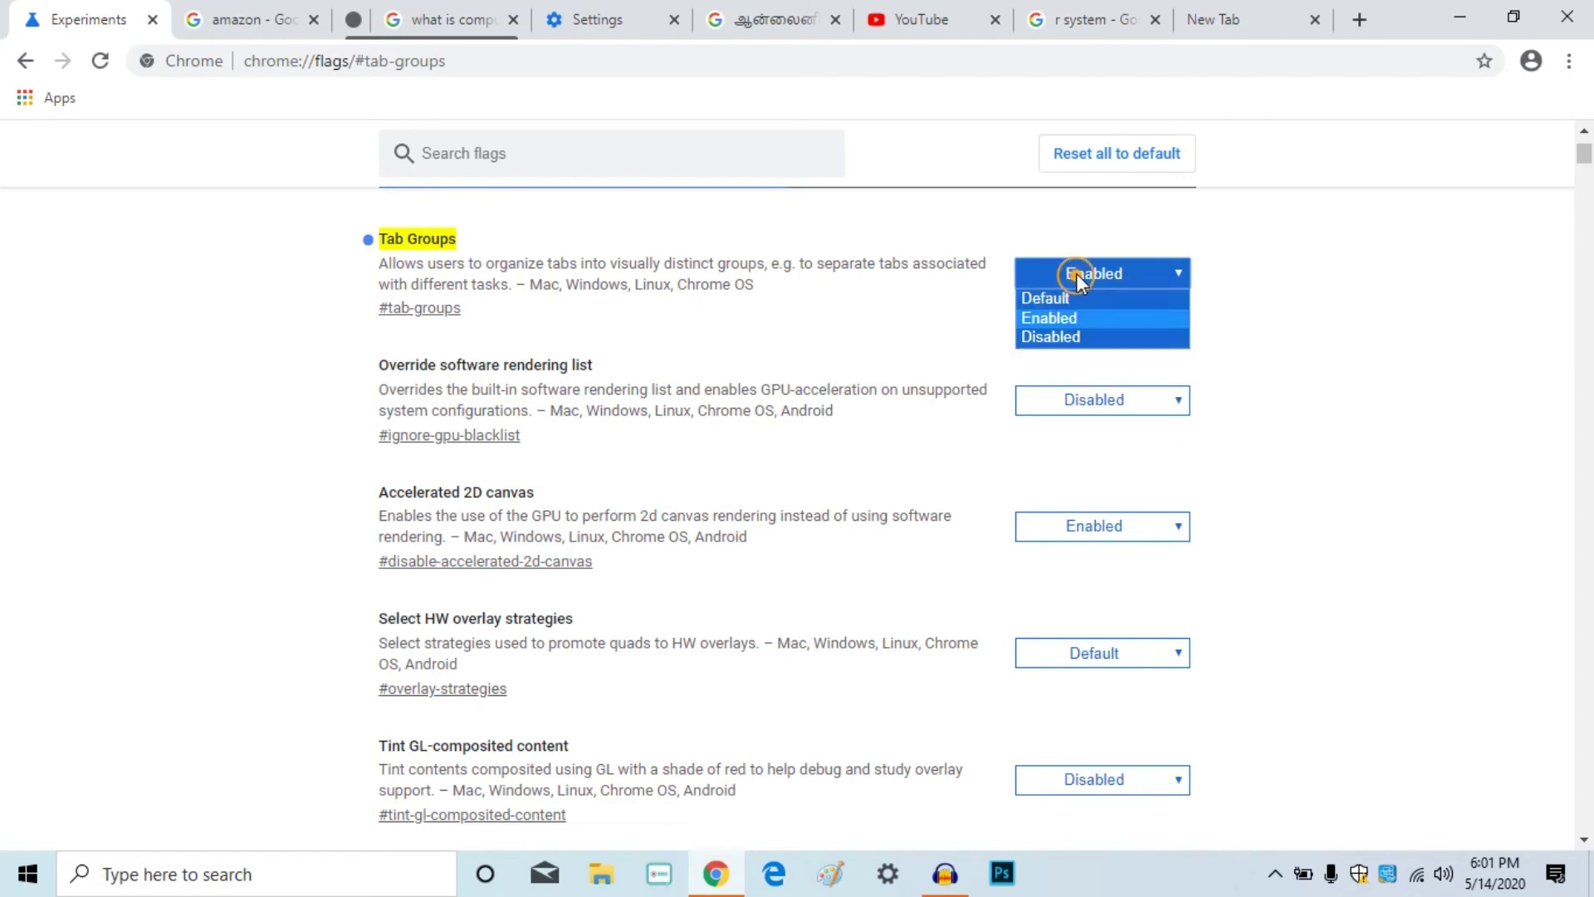
{"action": "left_click", "coordinate": [1076, 335]}
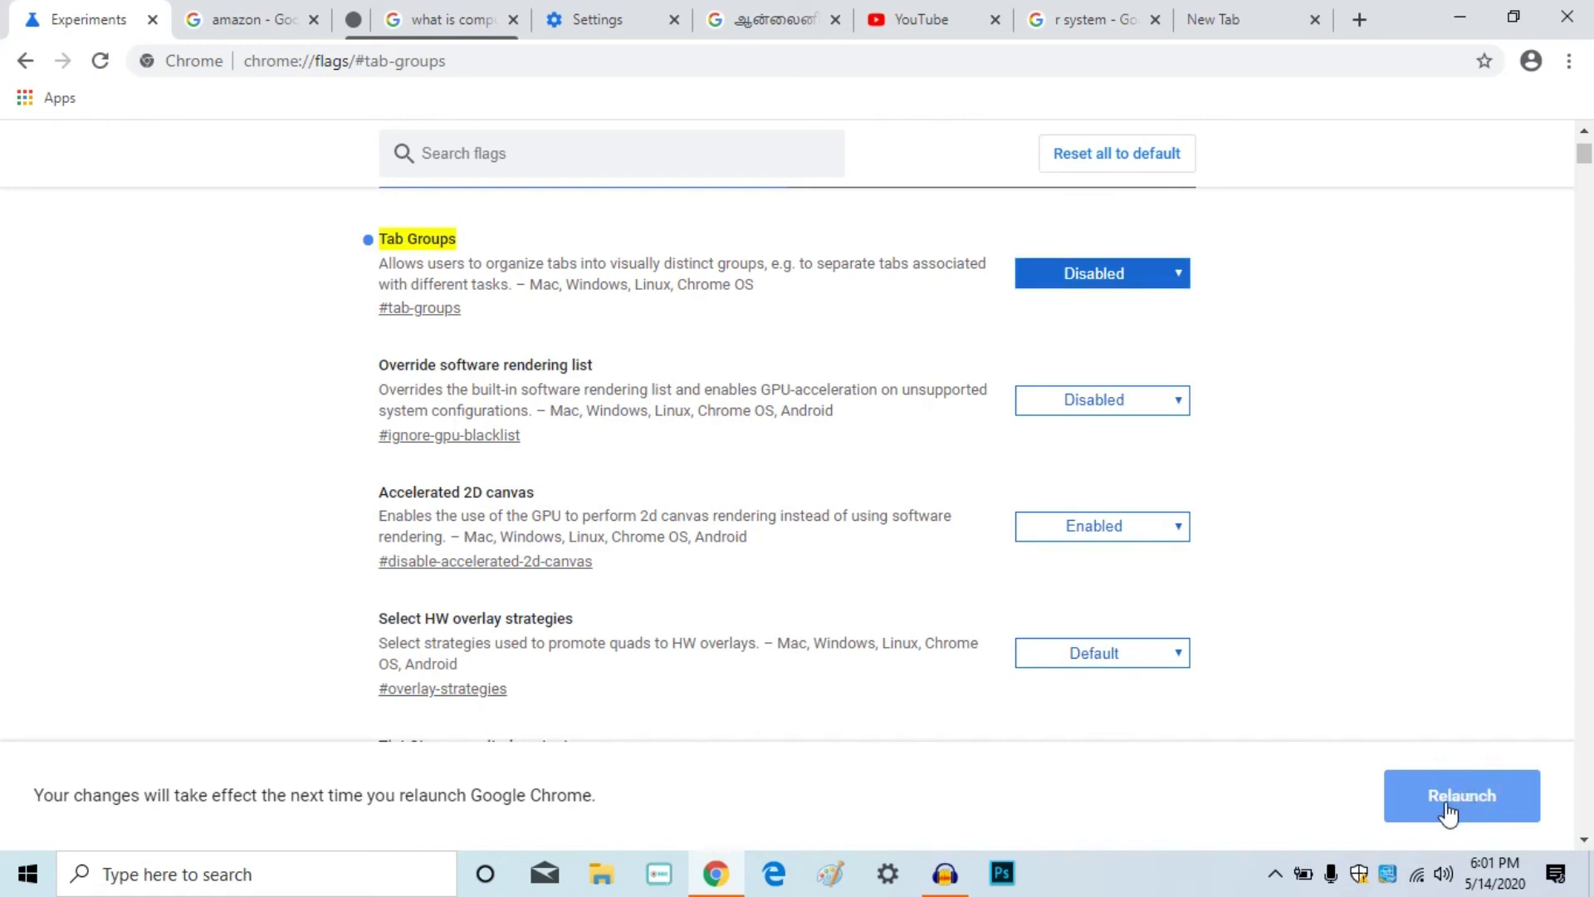
{"action": "left_click", "coordinate": [1449, 812]}
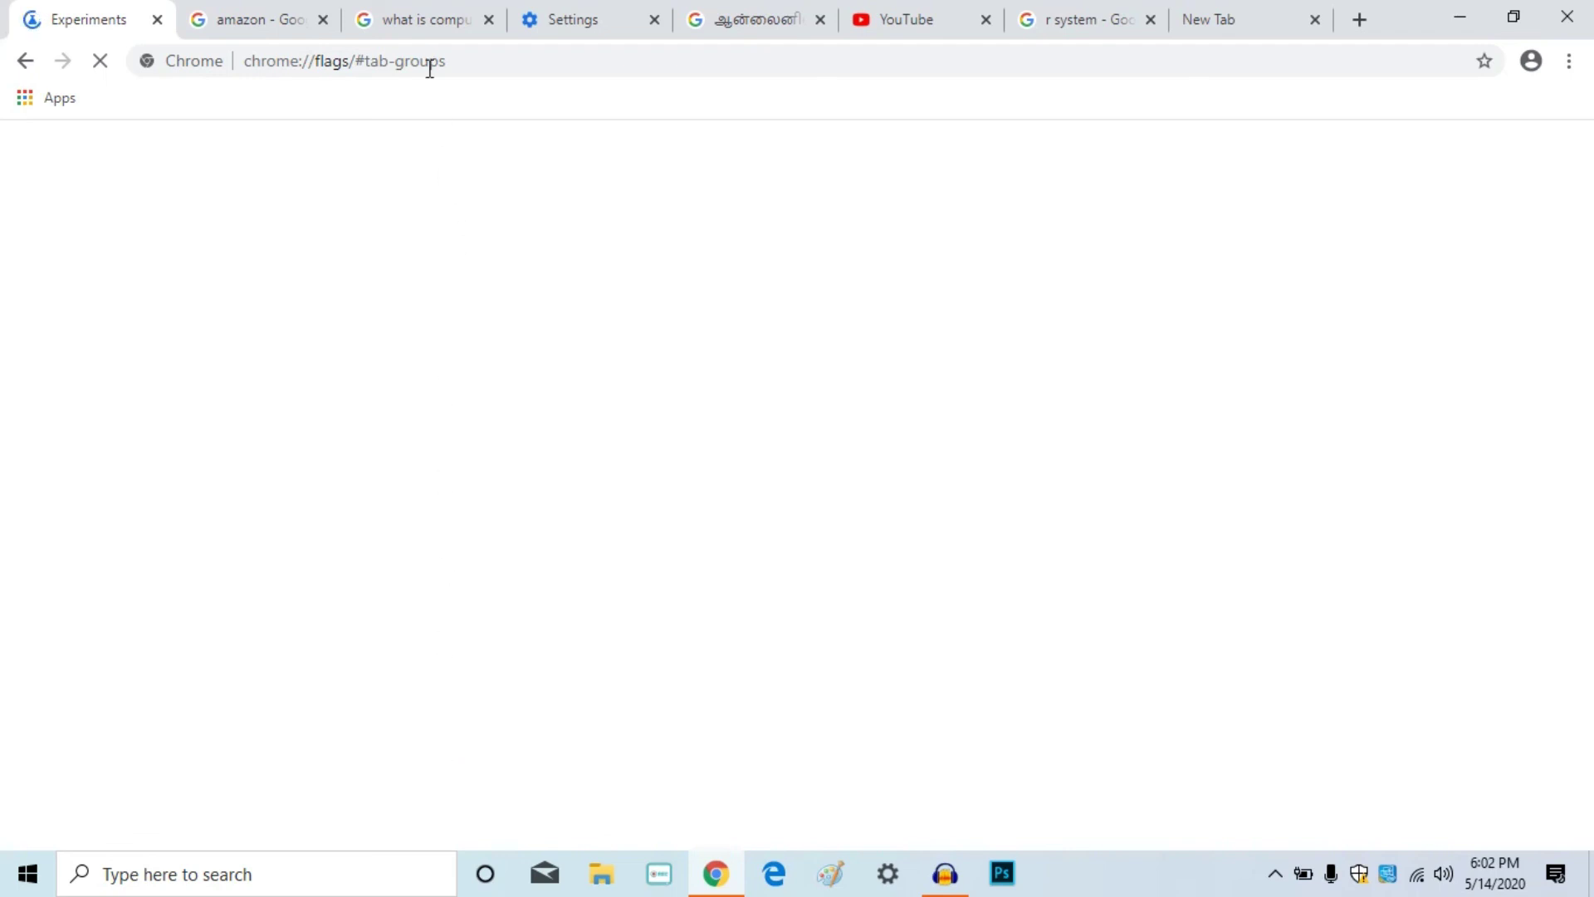
{"action": "right_click", "coordinate": [425, 32]}
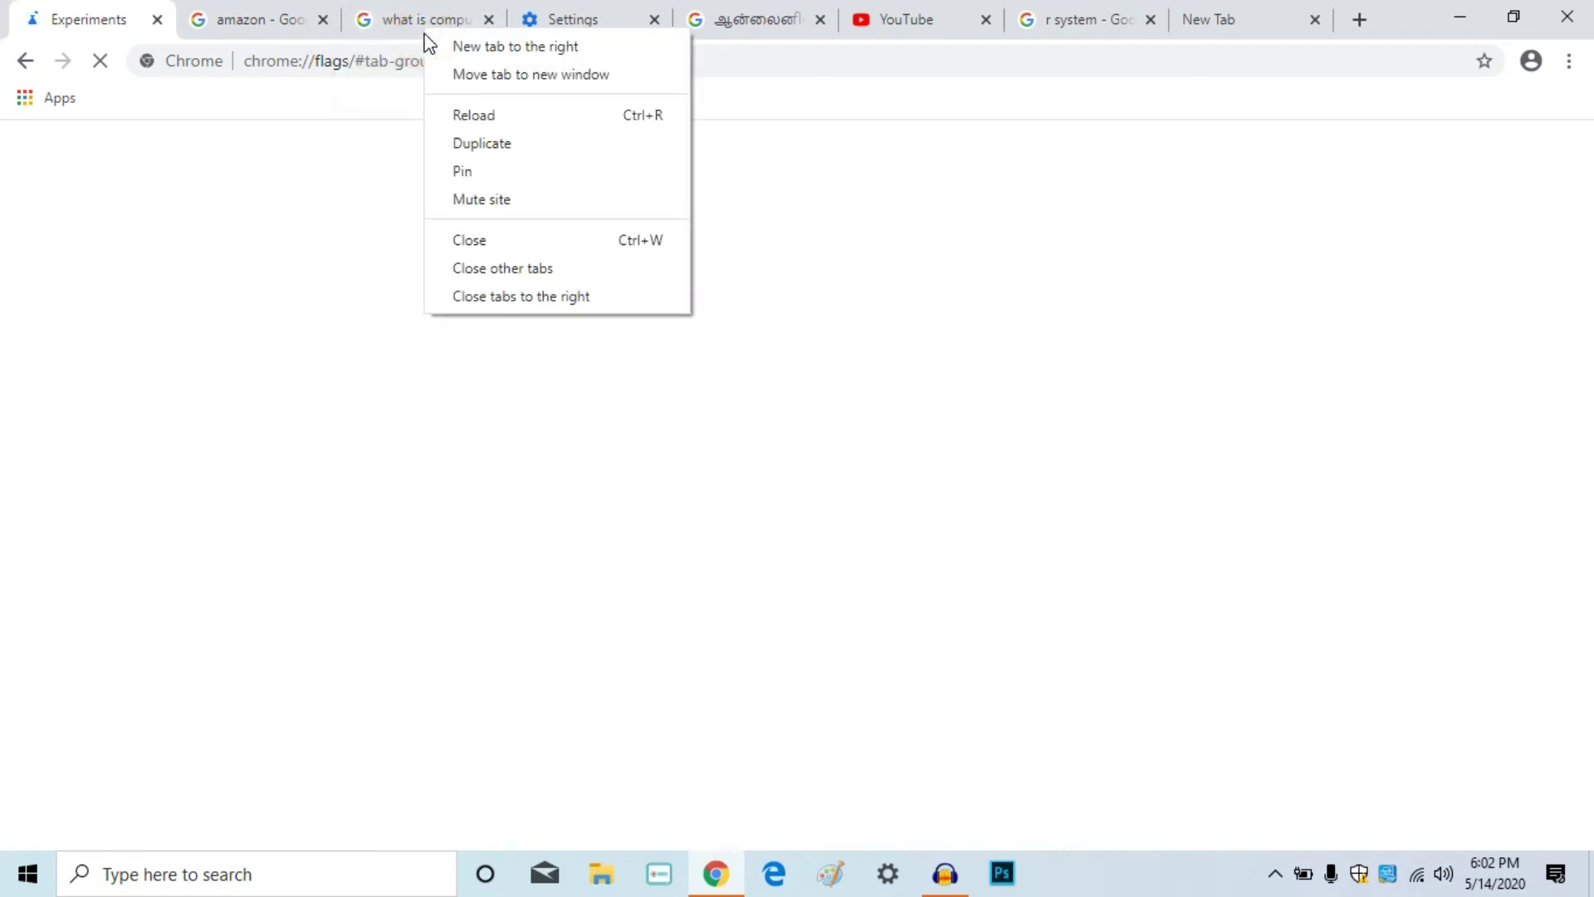